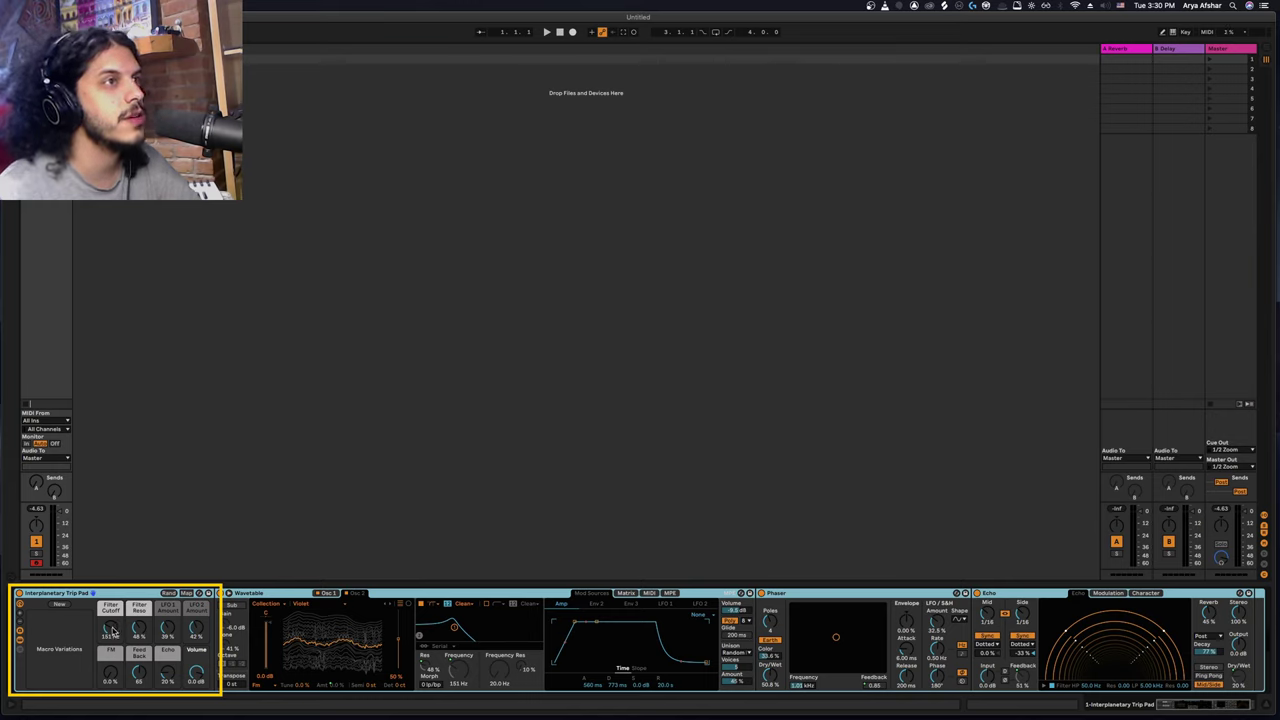
# Adjust the Interplanetary Trip Pad rack's Filter Cutoff macro and set its Feed Back macro to 80
pyautogui.moveTo(113, 630)
pyautogui.mouseDown()
pyautogui.moveTo(113, 595)
pyautogui.moveTo(113, 610)
pyautogui.mouseUp()
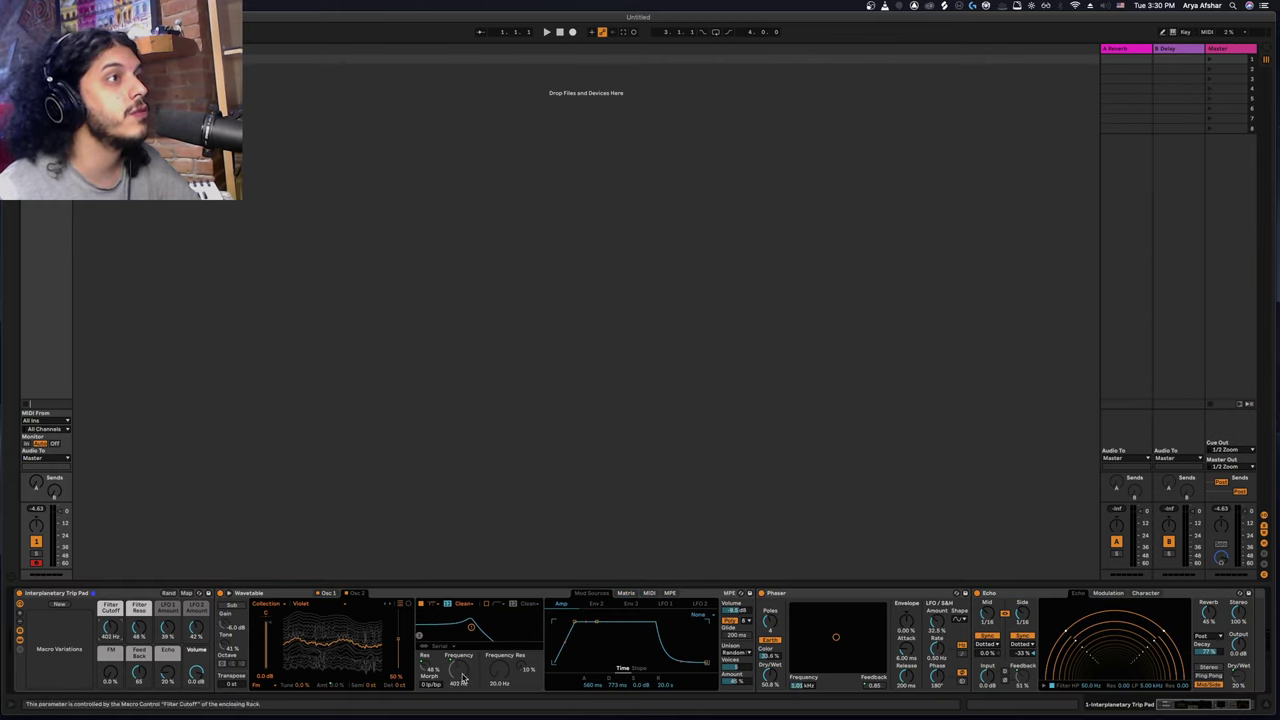
pyautogui.moveTo(459, 677); pyautogui.dragTo(459, 702)
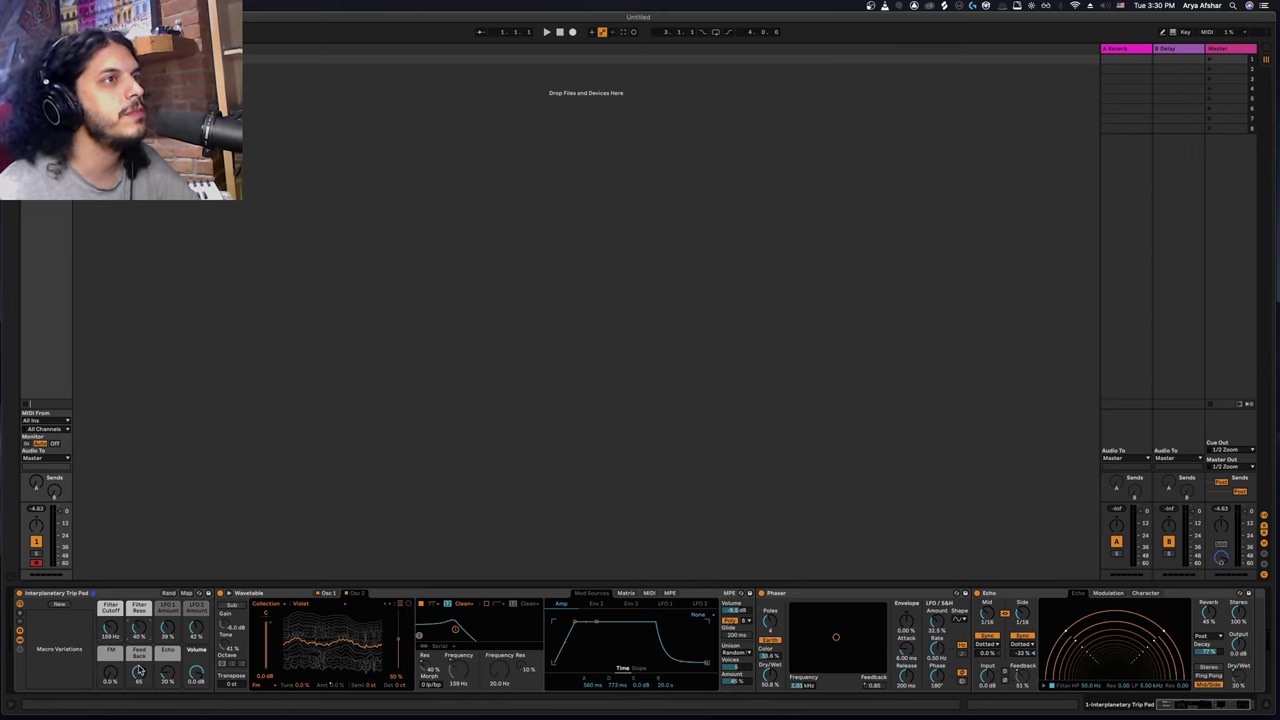
pyautogui.moveTo(140, 681)
pyautogui.mouseDown()
pyautogui.moveTo(140, 657)
pyautogui.moveTo(140, 674)
pyautogui.mouseUp()
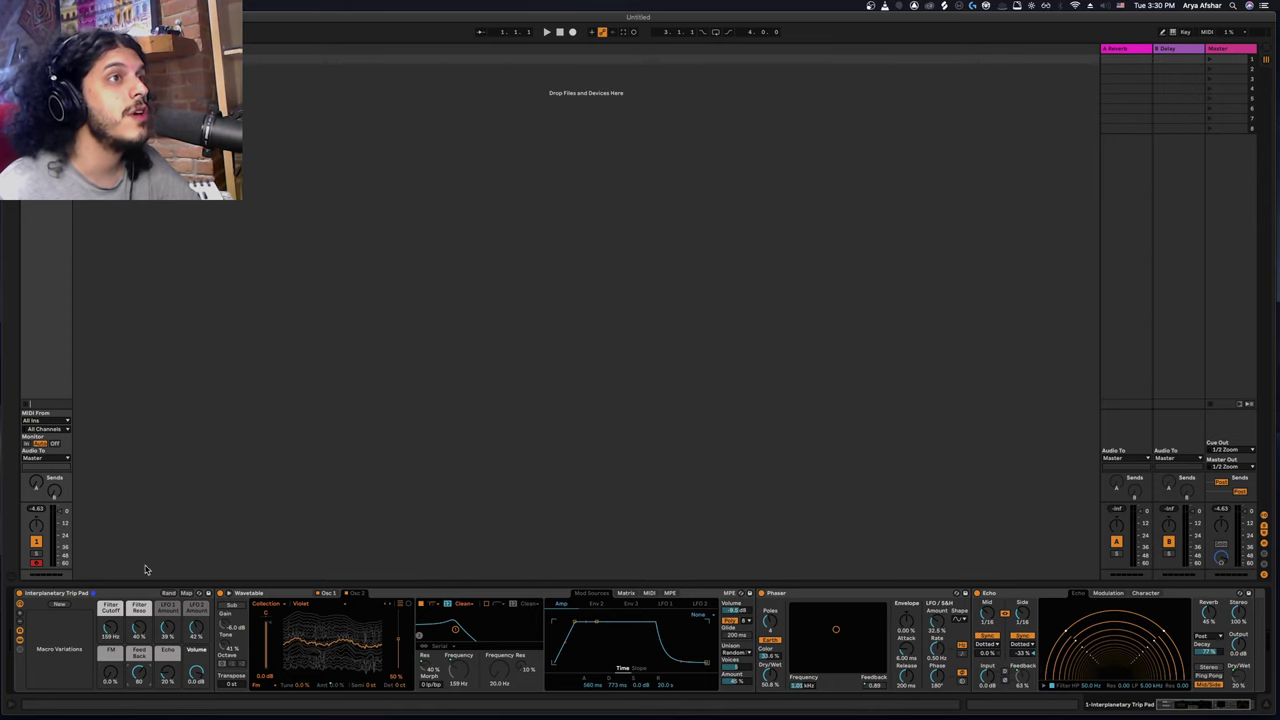
# Collapse the Wavetable, Phaser and Echo devices and lower the rack's Feed Back macro to about 59
pyautogui.doubleClick(246, 593)
pyautogui.doubleClick(272, 595)
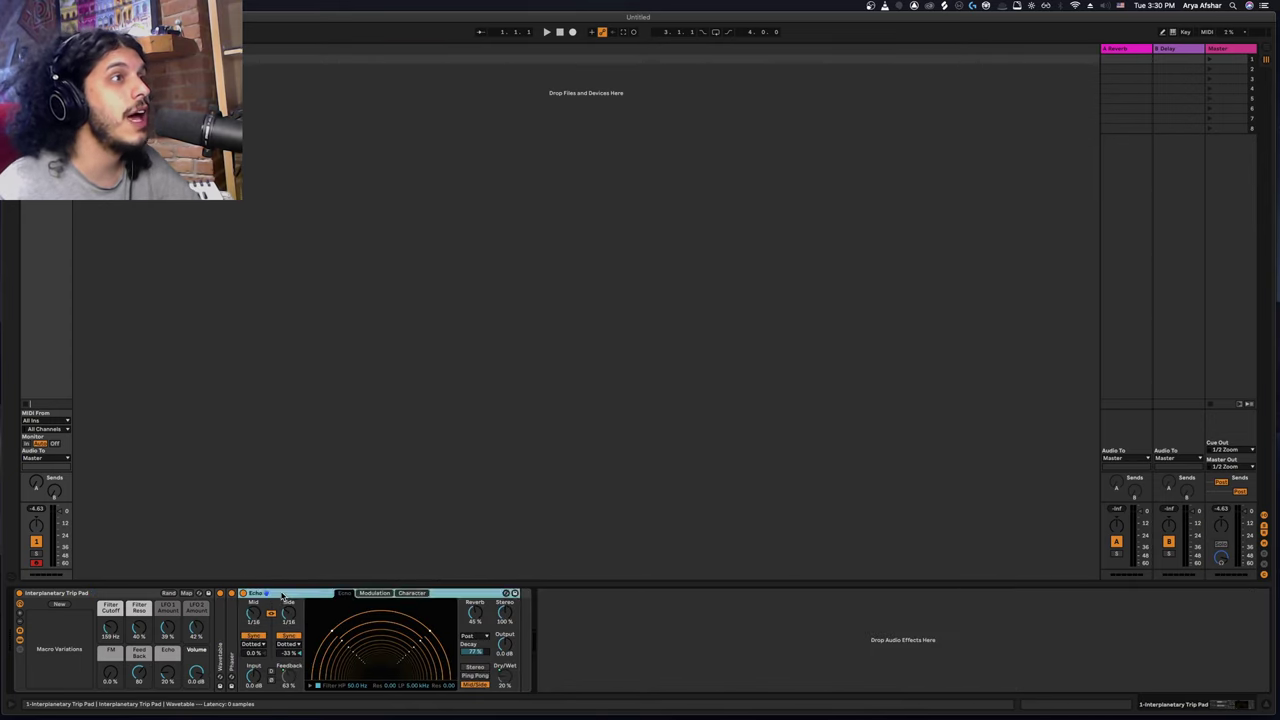
pyautogui.doubleClick(272, 594)
pyautogui.moveTo(145, 672); pyautogui.dragTo(145, 662)
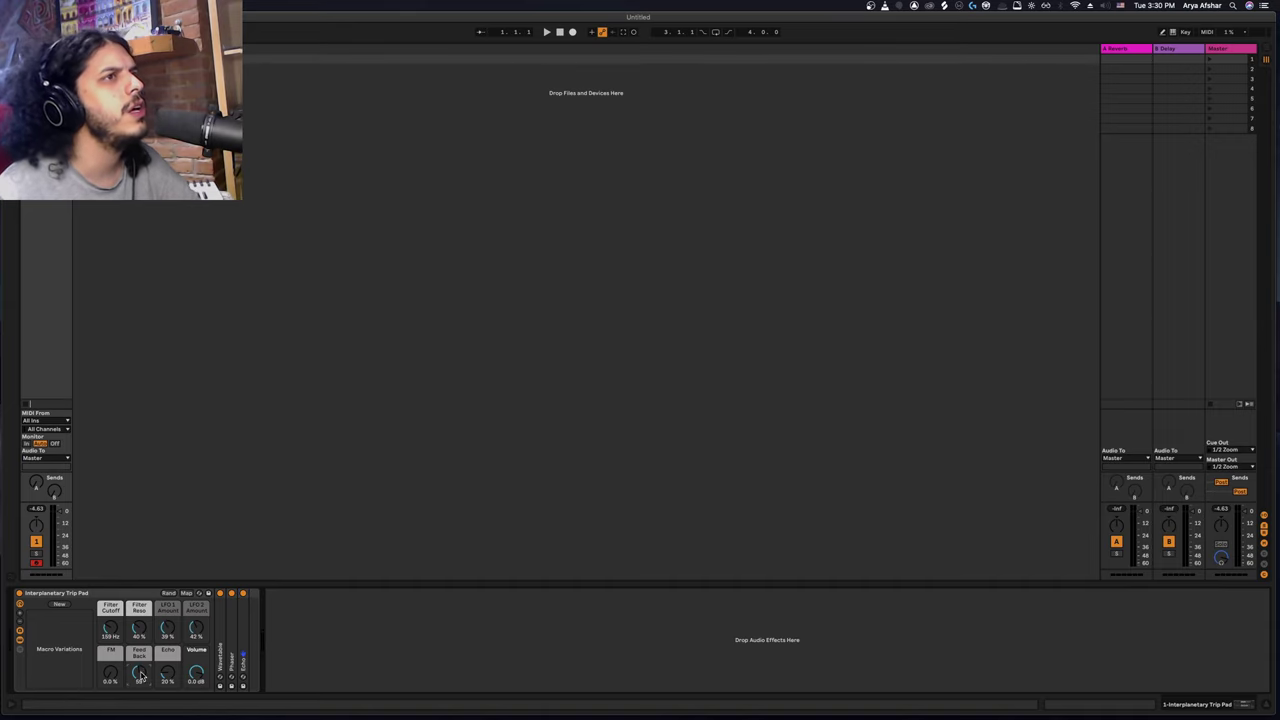
# Expand Wavetable and set the Filter Reso macro to 61% and the Filter Cutoff macro to about 233 Hz
pyautogui.doubleClick(216, 600)
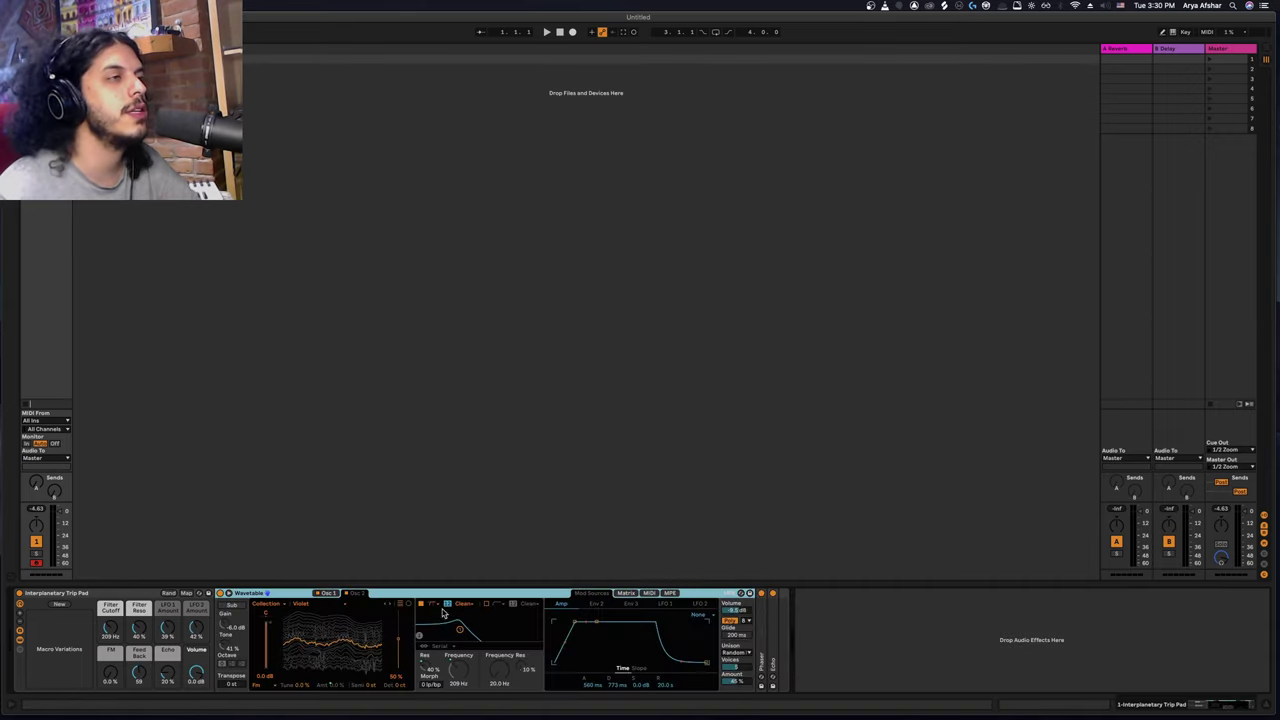
pyautogui.moveTo(139, 633); pyautogui.dragTo(109, 635)
# Collapse Wavetable and expand the Phaser and Echo devices to view their feedback controls
pyautogui.doubleClick(240, 594)
pyautogui.doubleClick(236, 615)
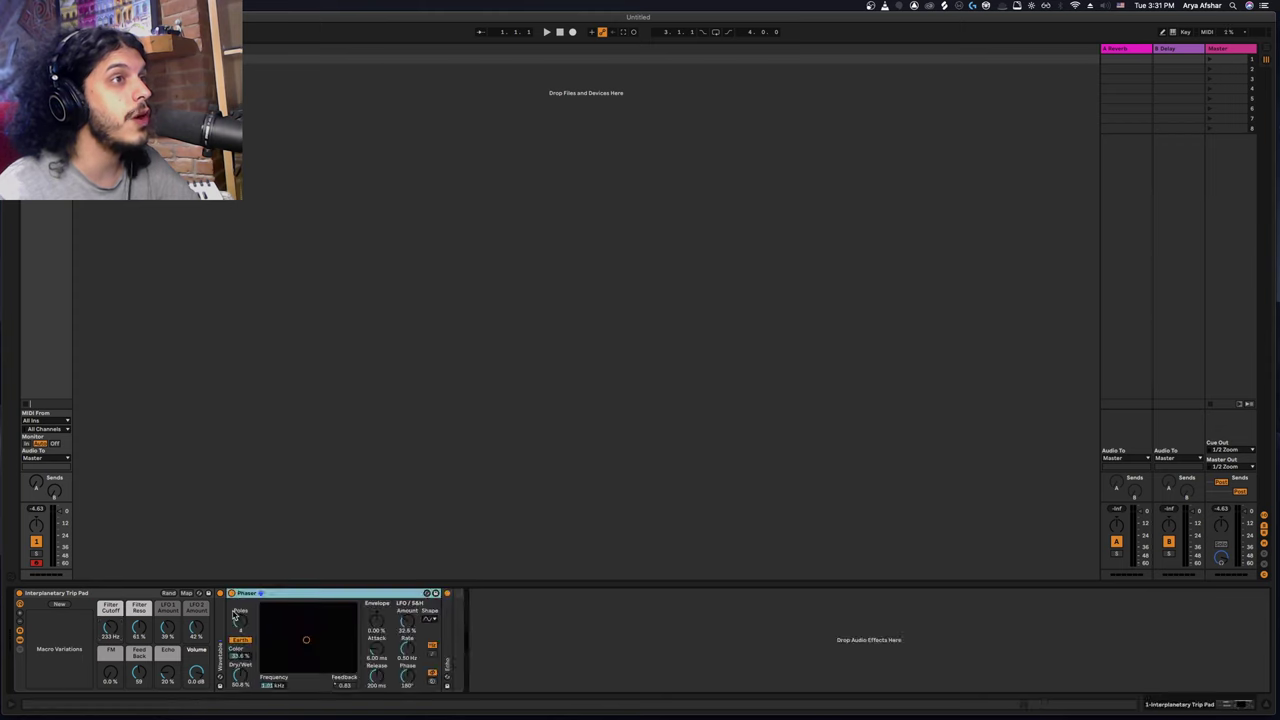
pyautogui.doubleClick(449, 619)
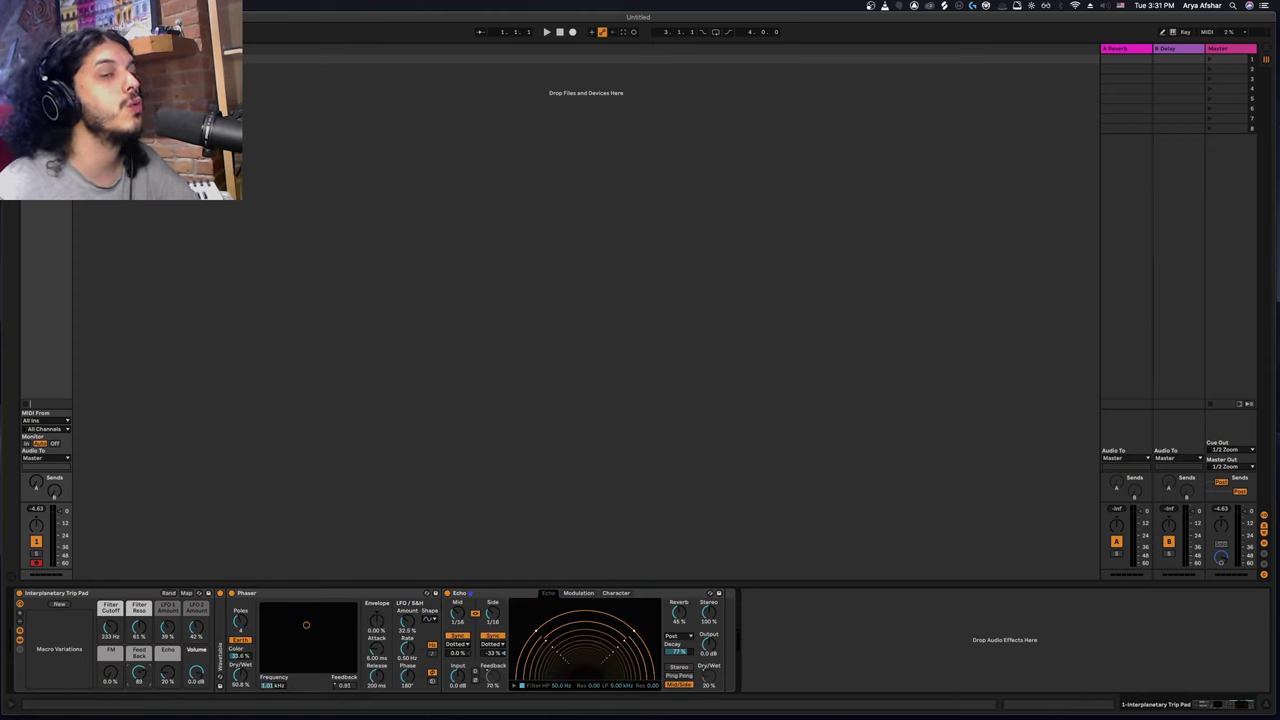
# MIDI-map the Filter Cutoff and Feed Back macros to CC 21 and the Filter Reso macro to CC 22, all on channel 1
pyautogui.press('super+m')
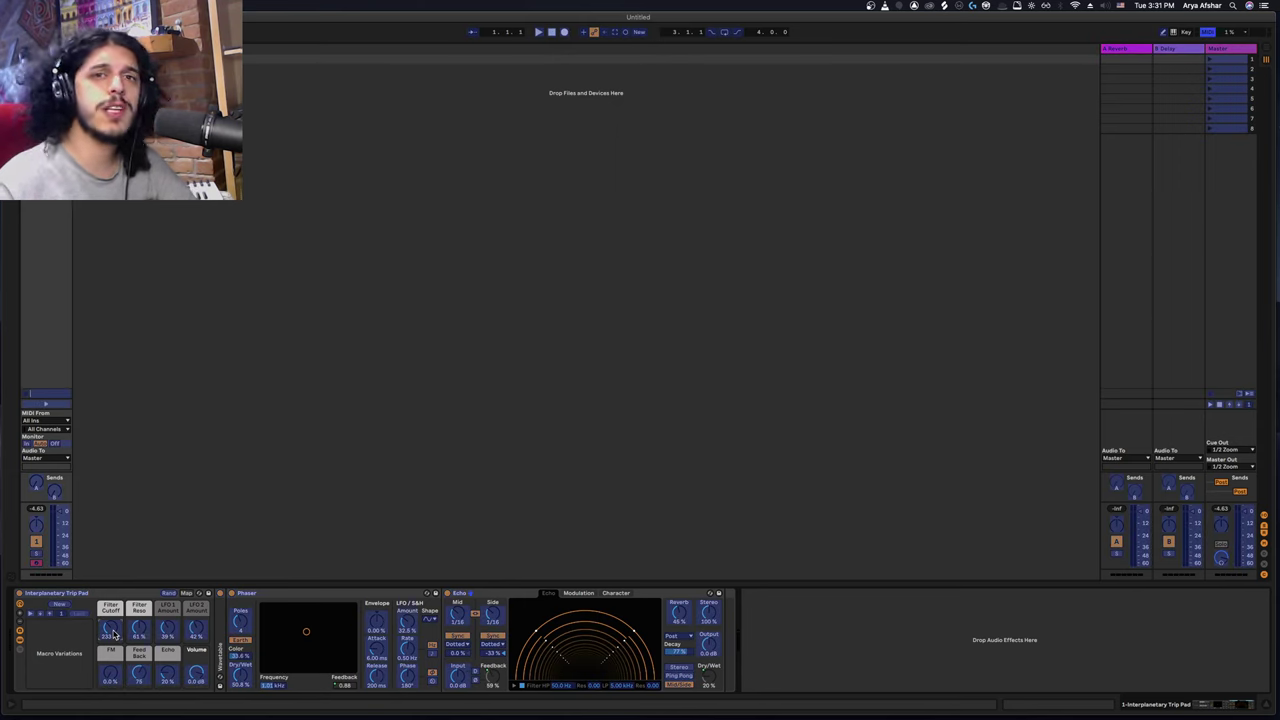
pyautogui.click(140, 628)
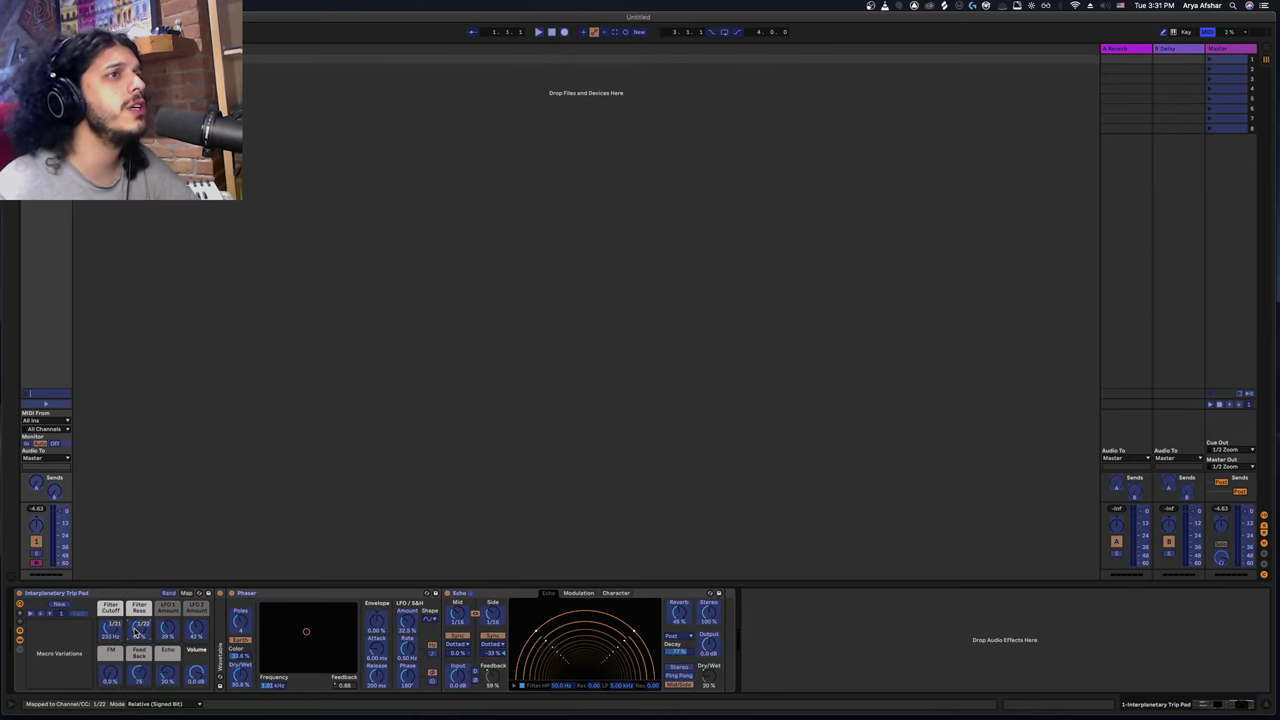
pyautogui.click(137, 679)
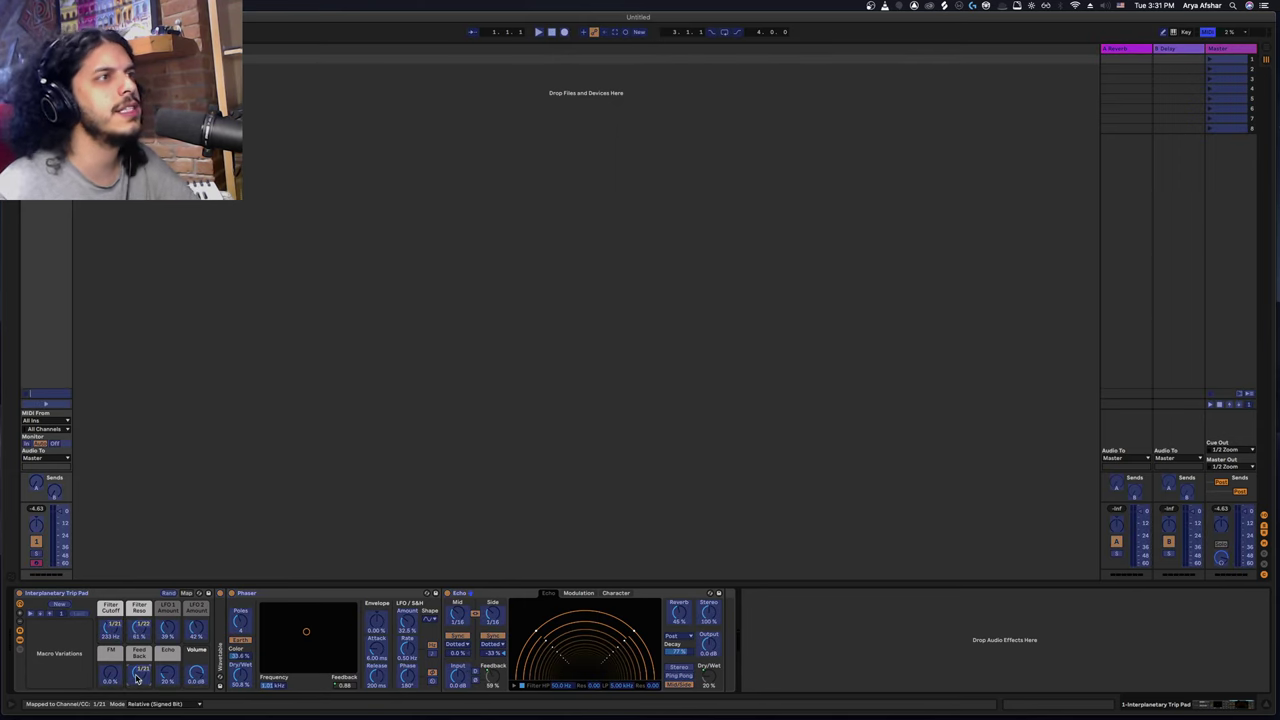
pyautogui.press('super+m')
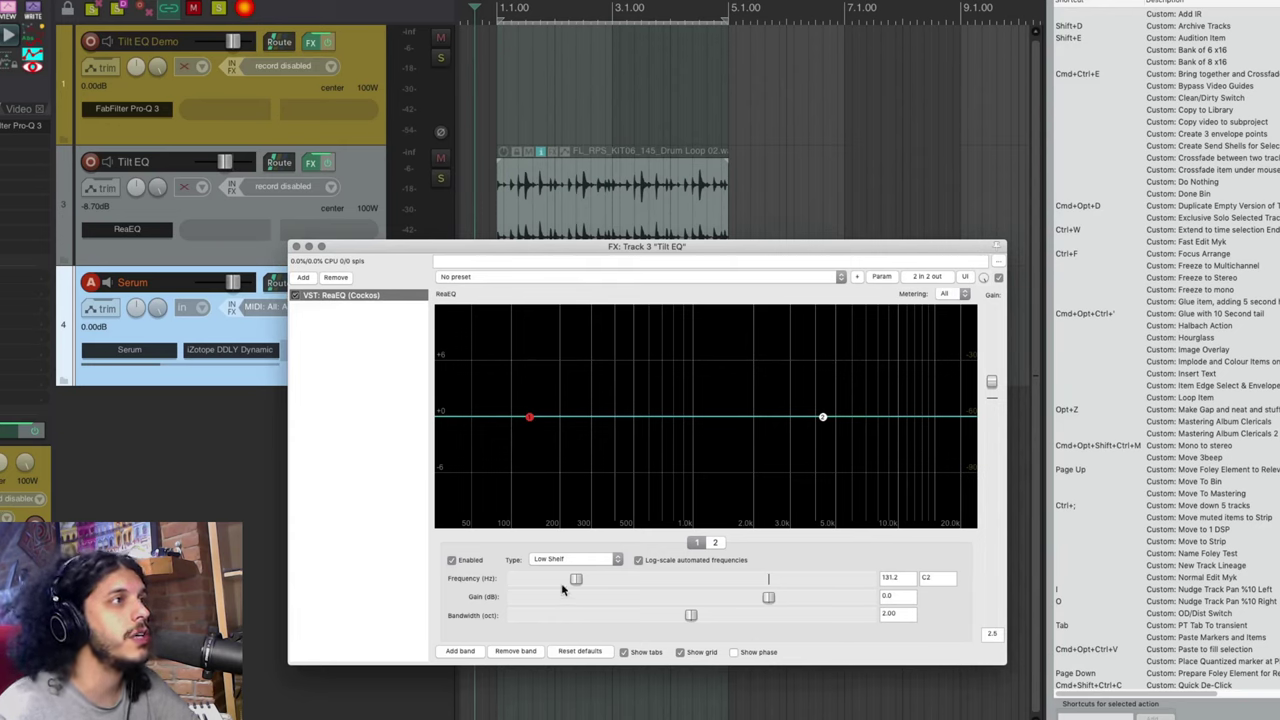
# In REAPER, enable parameter modulation linking from MIDI or FX for ReaEQ's low-shelf frequency and browse the available link sources
pyautogui.moveTo(576, 579); pyautogui.dragTo(592, 580)
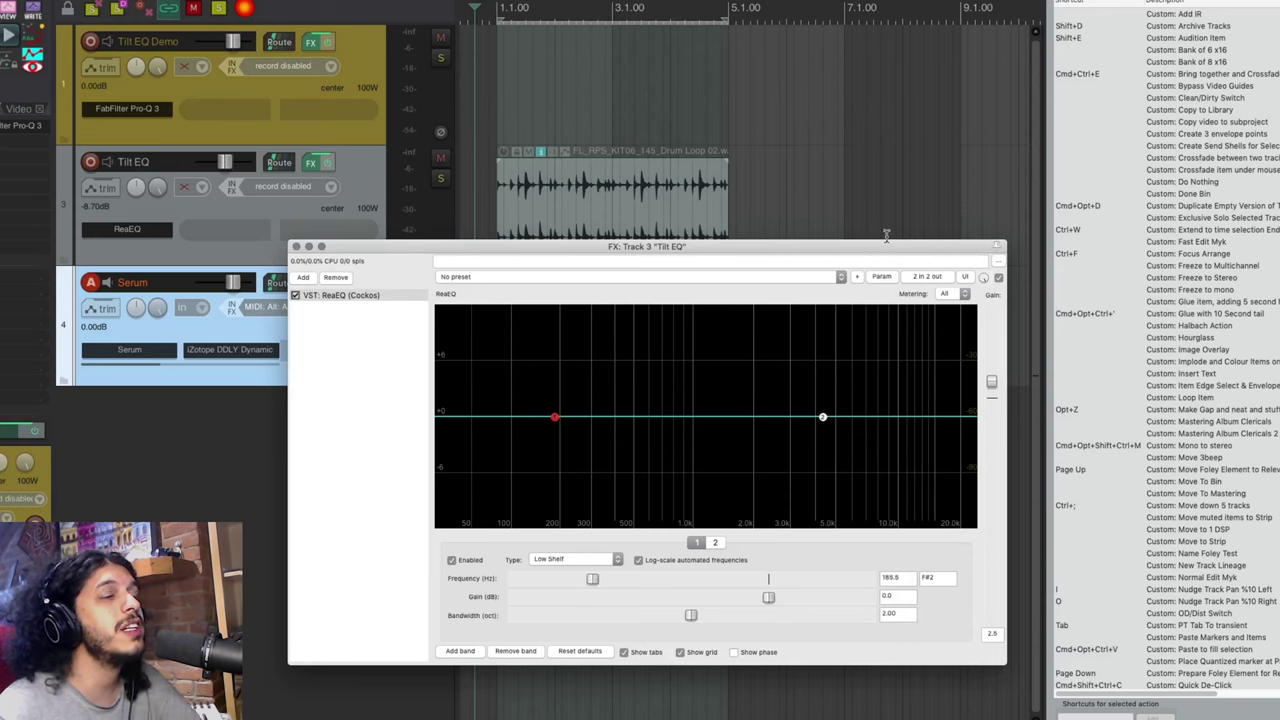
pyautogui.click(880, 276)
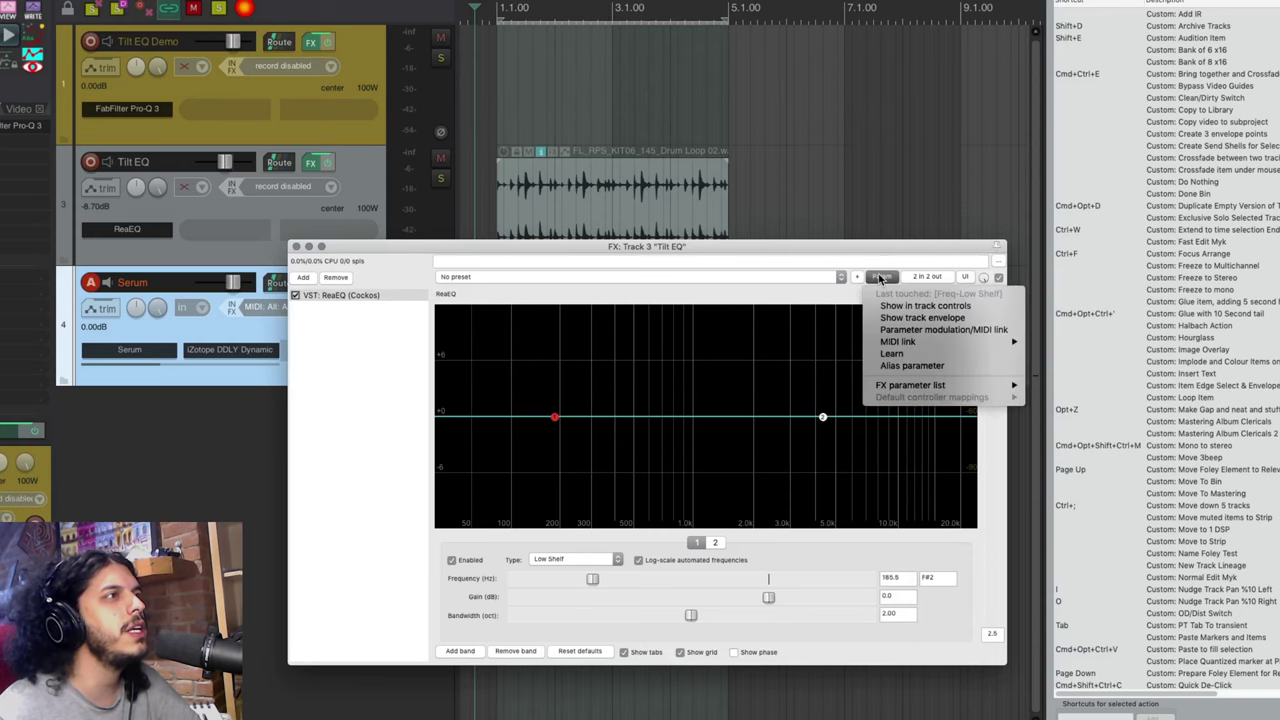
pyautogui.click(906, 330)
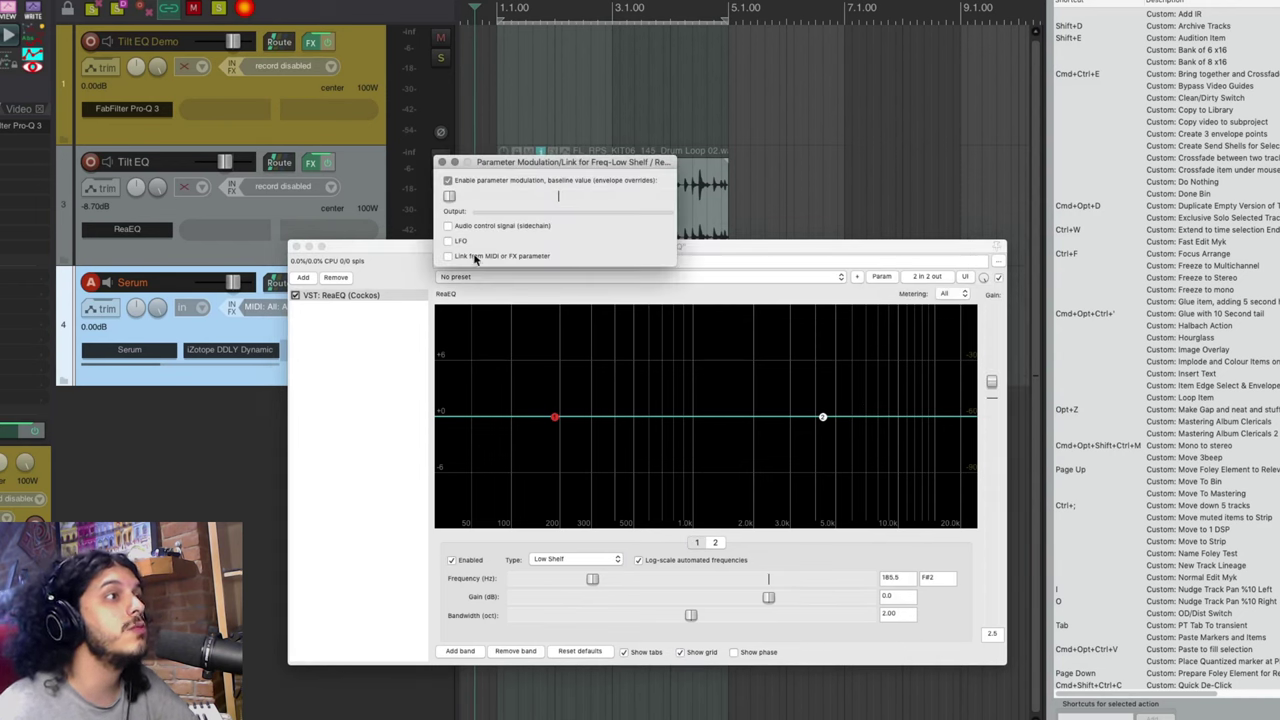
pyautogui.click(448, 257)
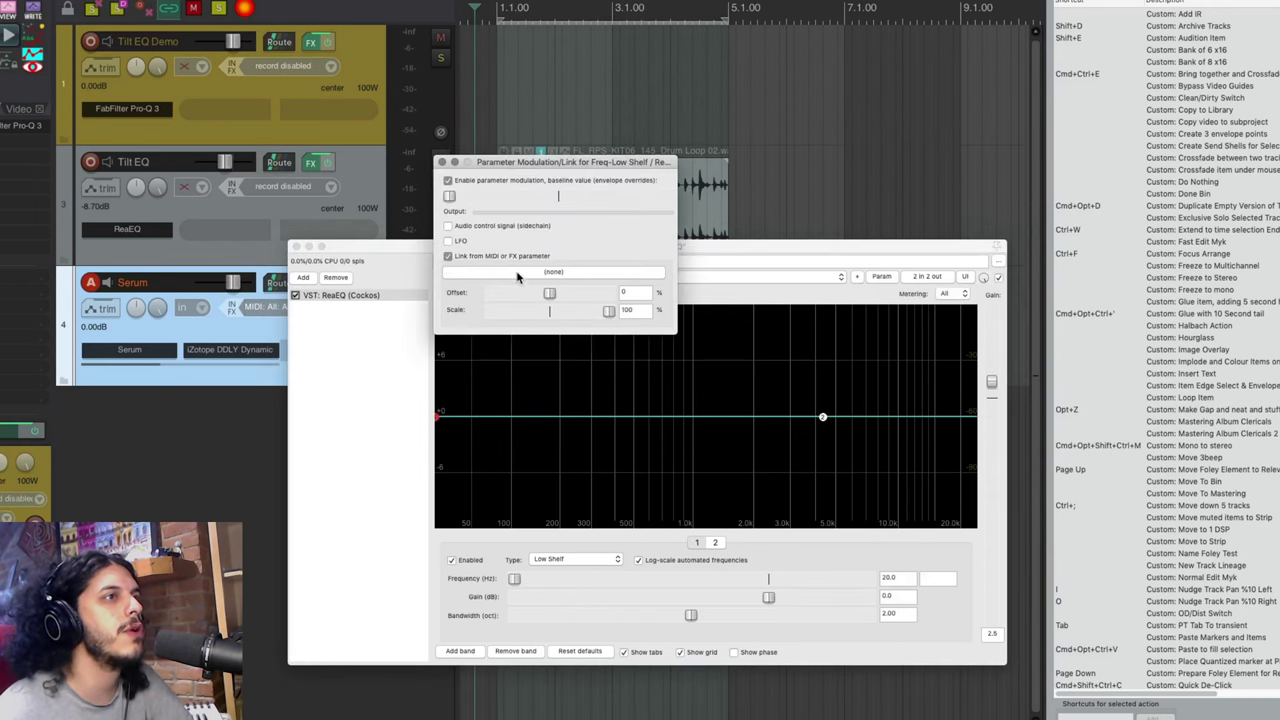
pyautogui.click(520, 273)
pyautogui.moveTo(512, 304)
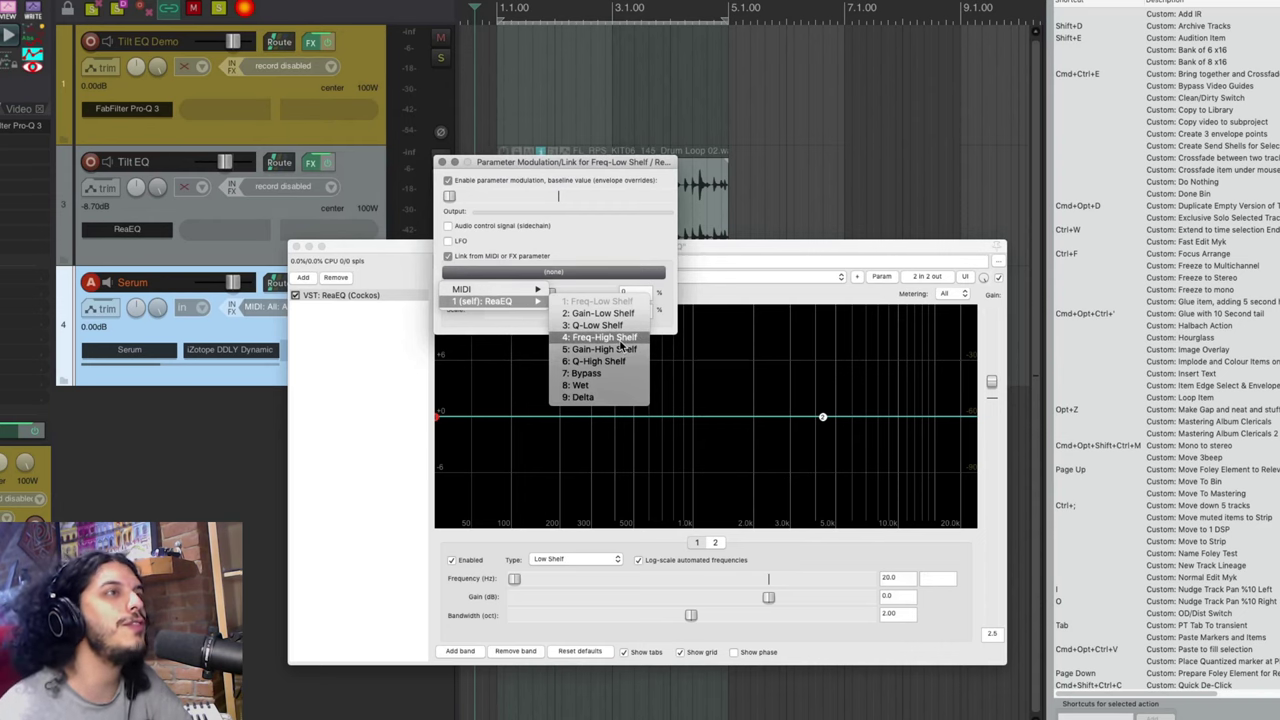
pyautogui.click(603, 248)
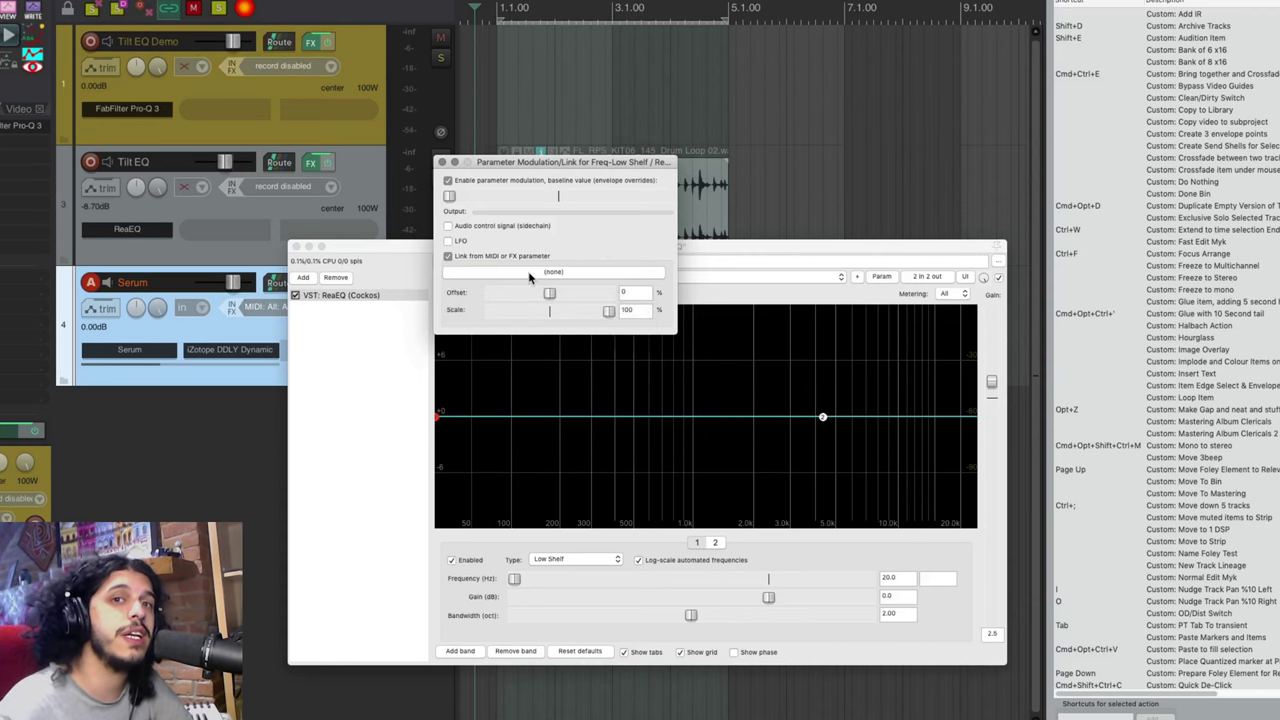
# Disable the MIDI/FX link and parameter modulation for the low-shelf frequency and close its modulation settings
pyautogui.click(448, 257)
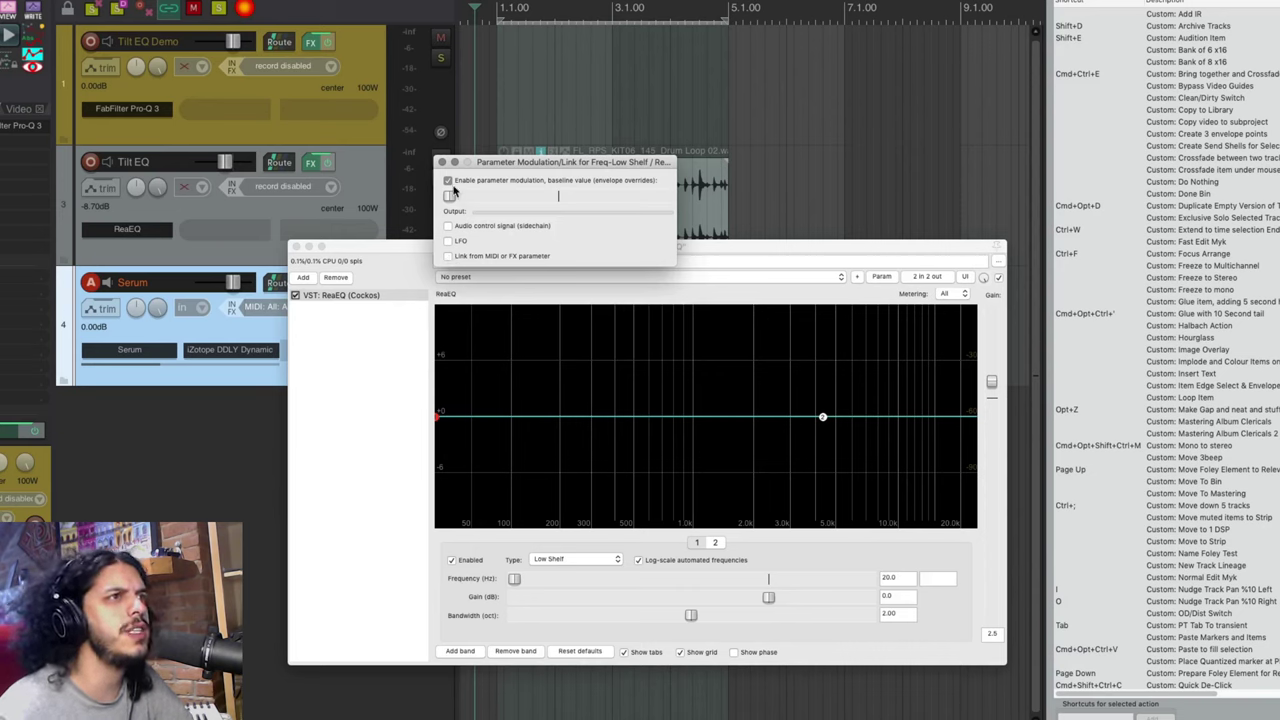
pyautogui.click(448, 181)
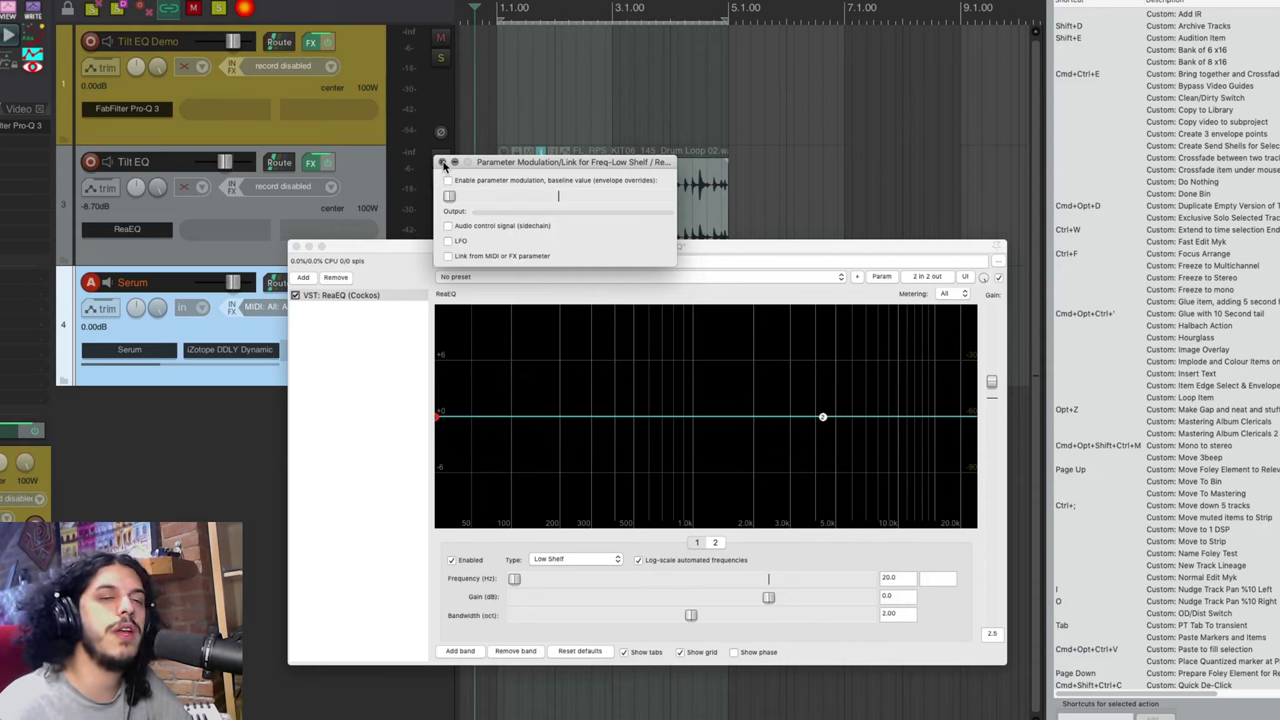
pyautogui.click(445, 165)
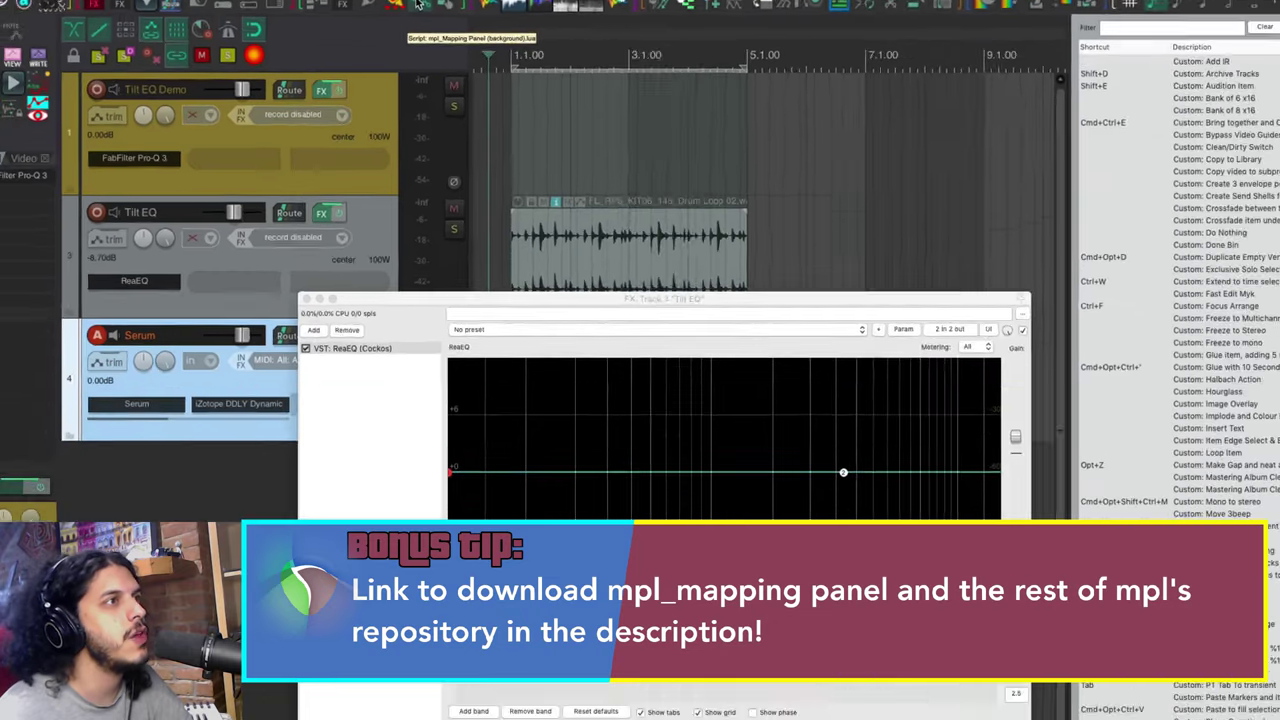
# Open the mpl MappingPanel script and add its master JSFX to a new track placed above all other tracks
pyautogui.click(465, 72)
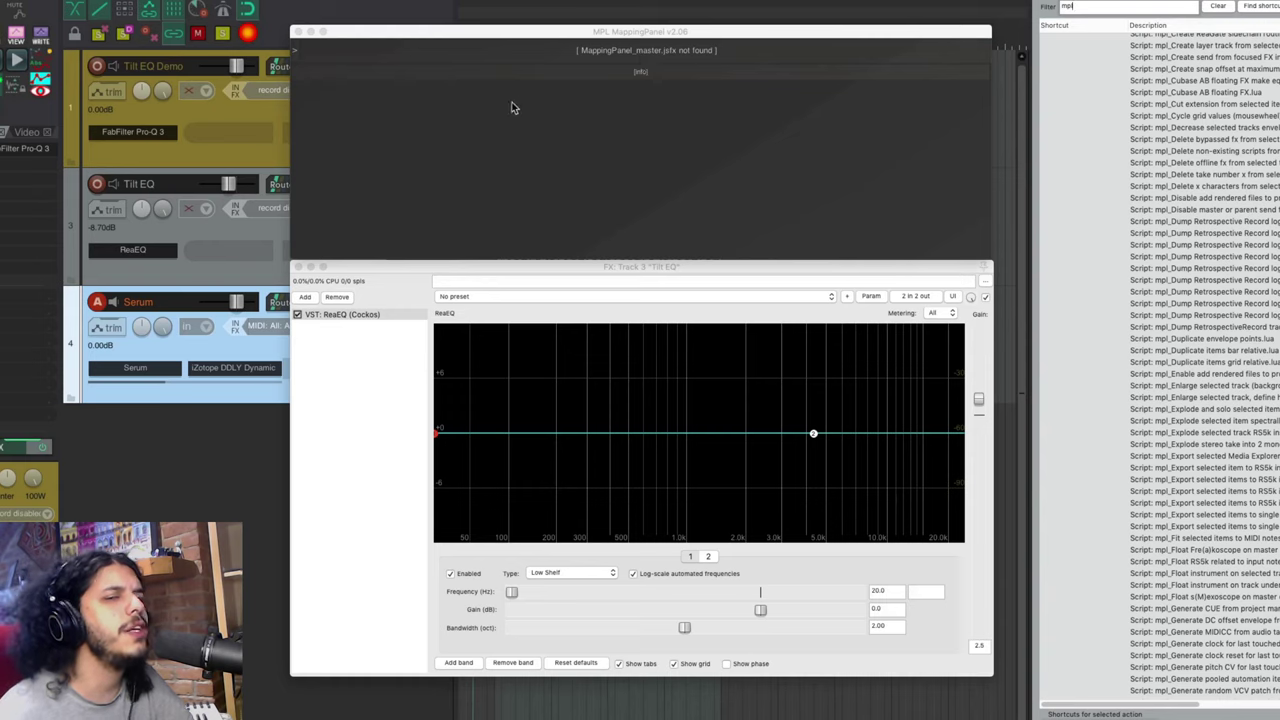
pyautogui.doubleClick(203, 447)
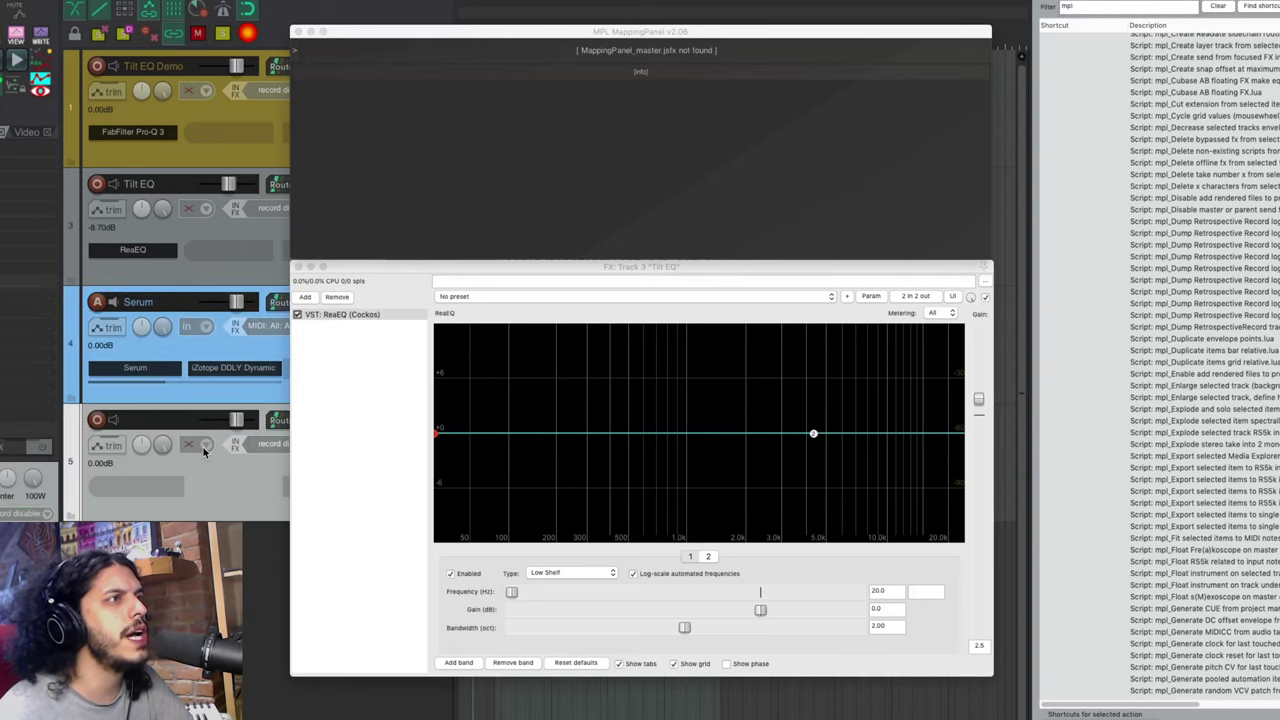
pyautogui.moveTo(190, 415); pyautogui.dragTo(138, 62)
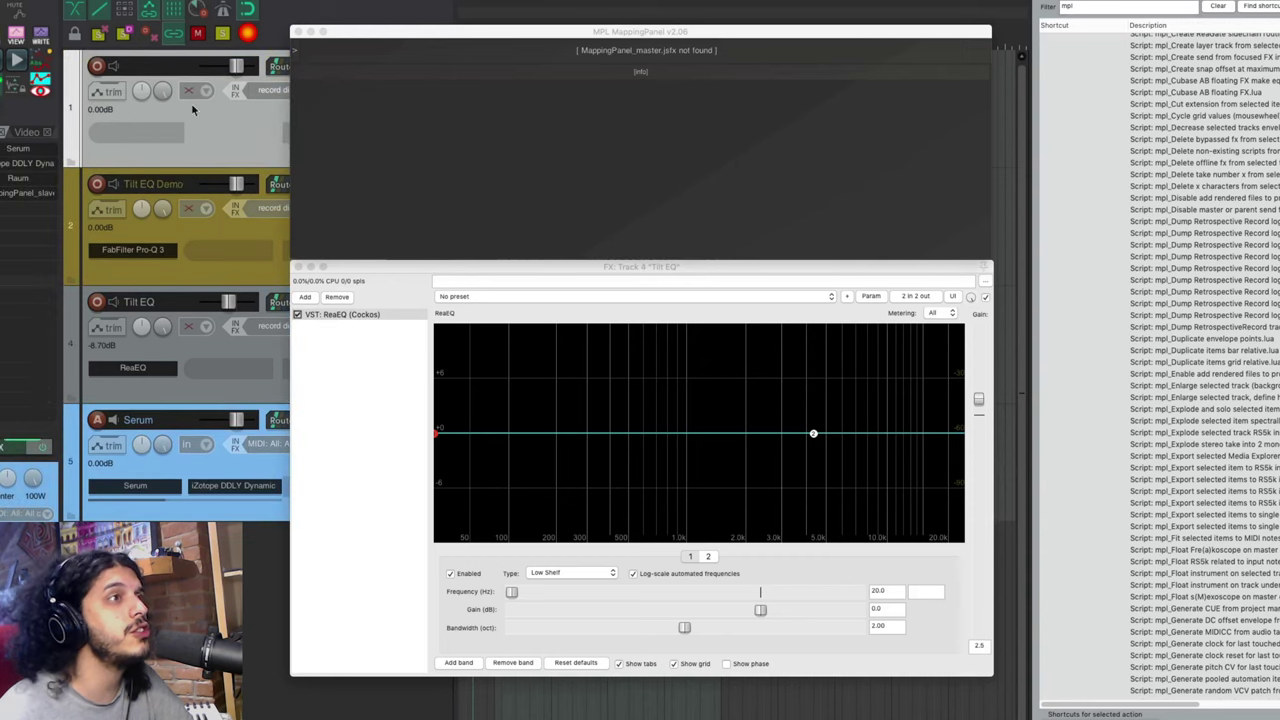
pyautogui.click(628, 50)
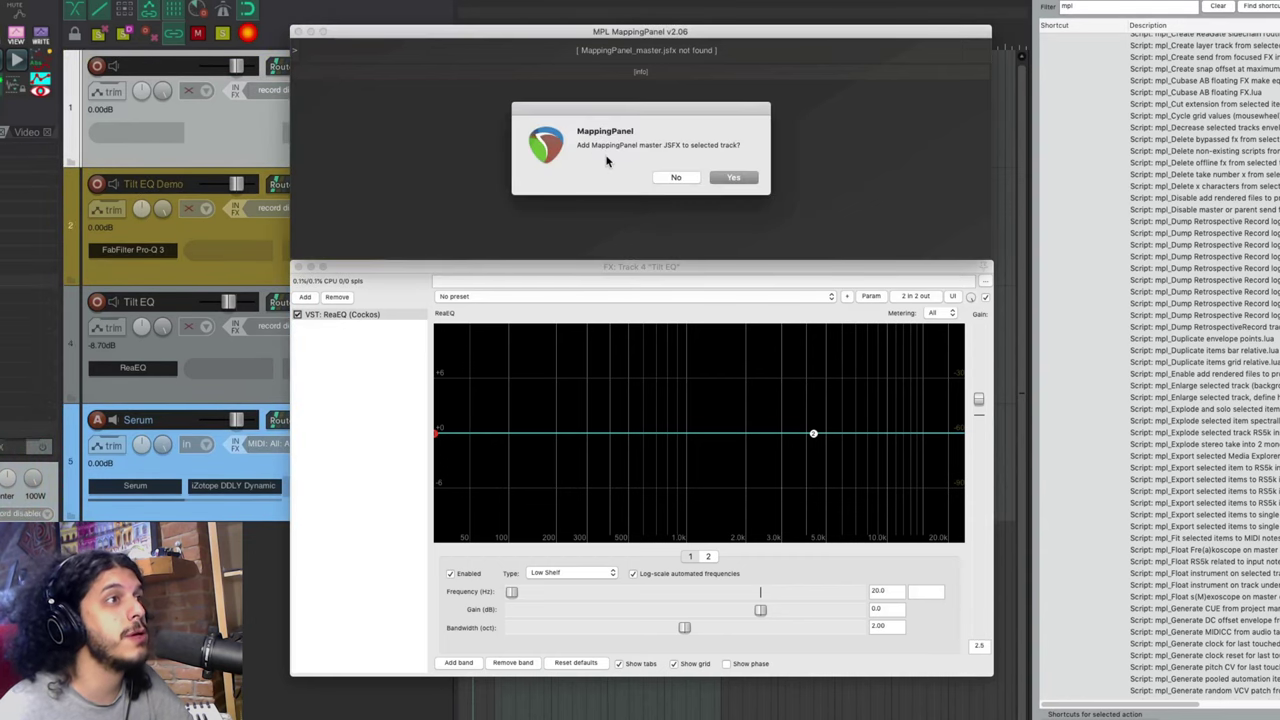
pyautogui.click(741, 177)
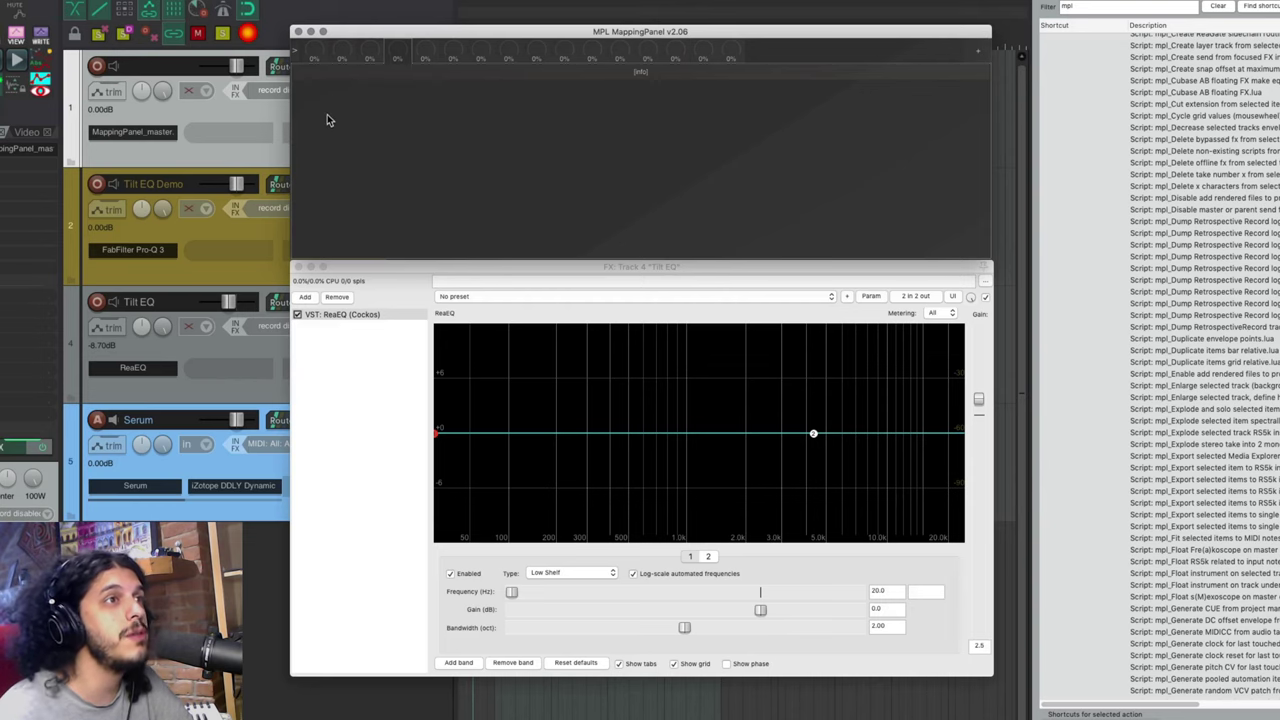
# Link the low-shelf frequency of ReaEQ on the Tilt EQ track to the first MappingPanel knob
pyautogui.click(182, 230)
pyautogui.click(206, 351)
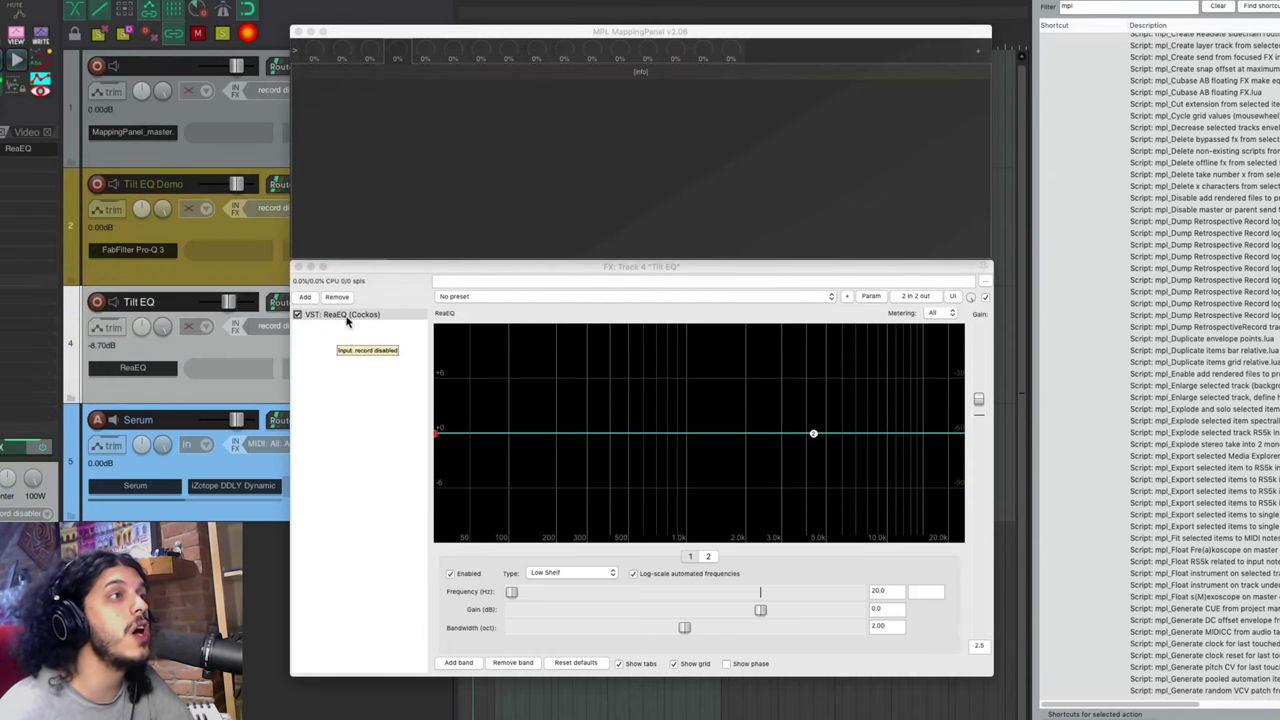
pyautogui.click(577, 573)
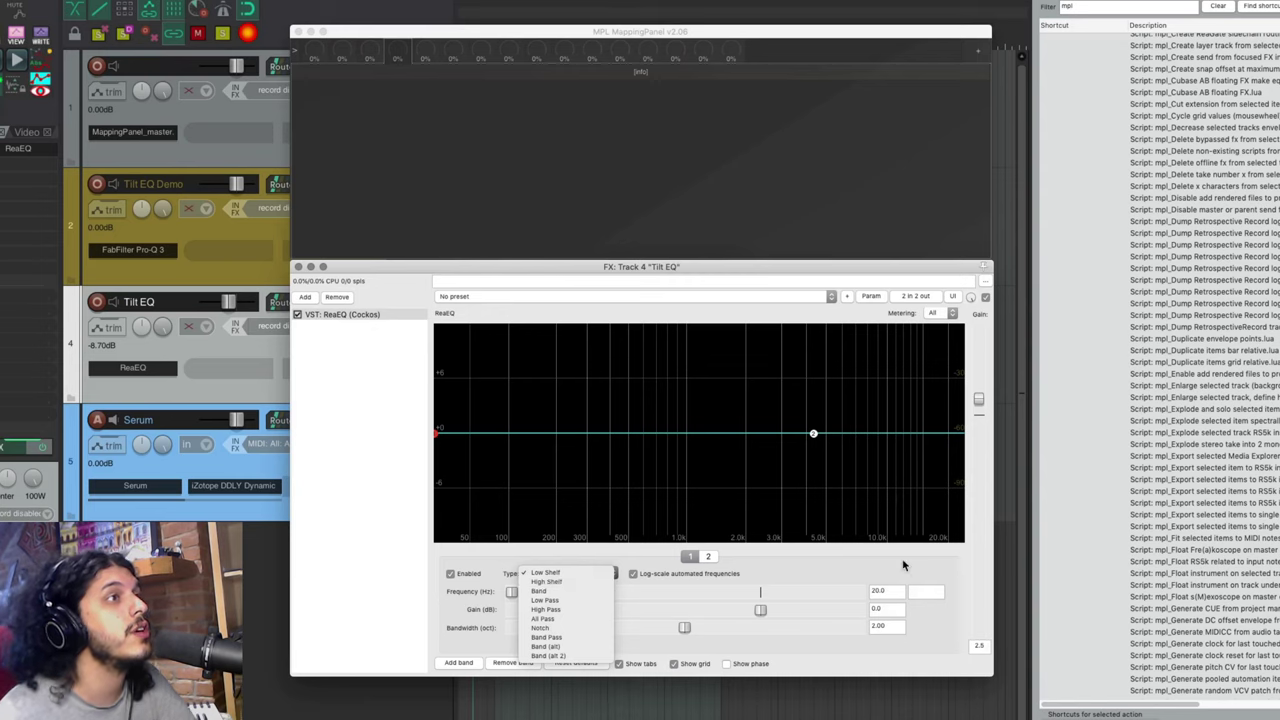
pyautogui.click(768, 576)
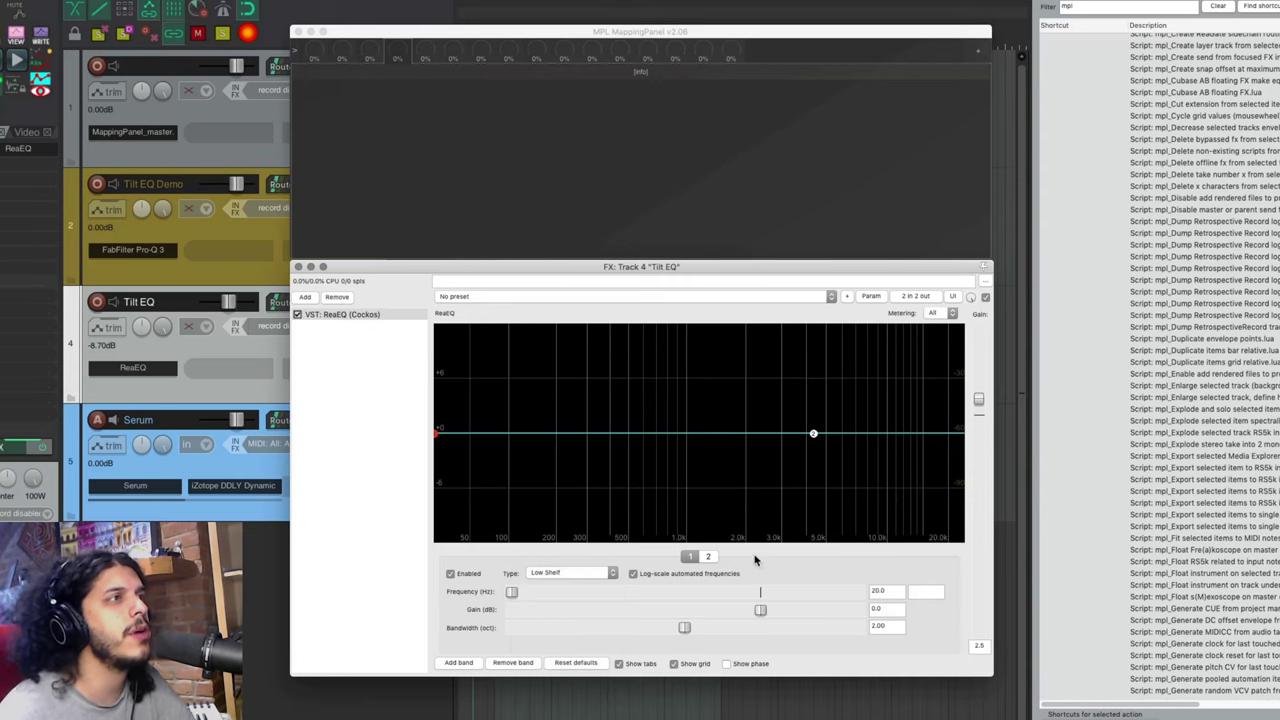
pyautogui.click(314, 55)
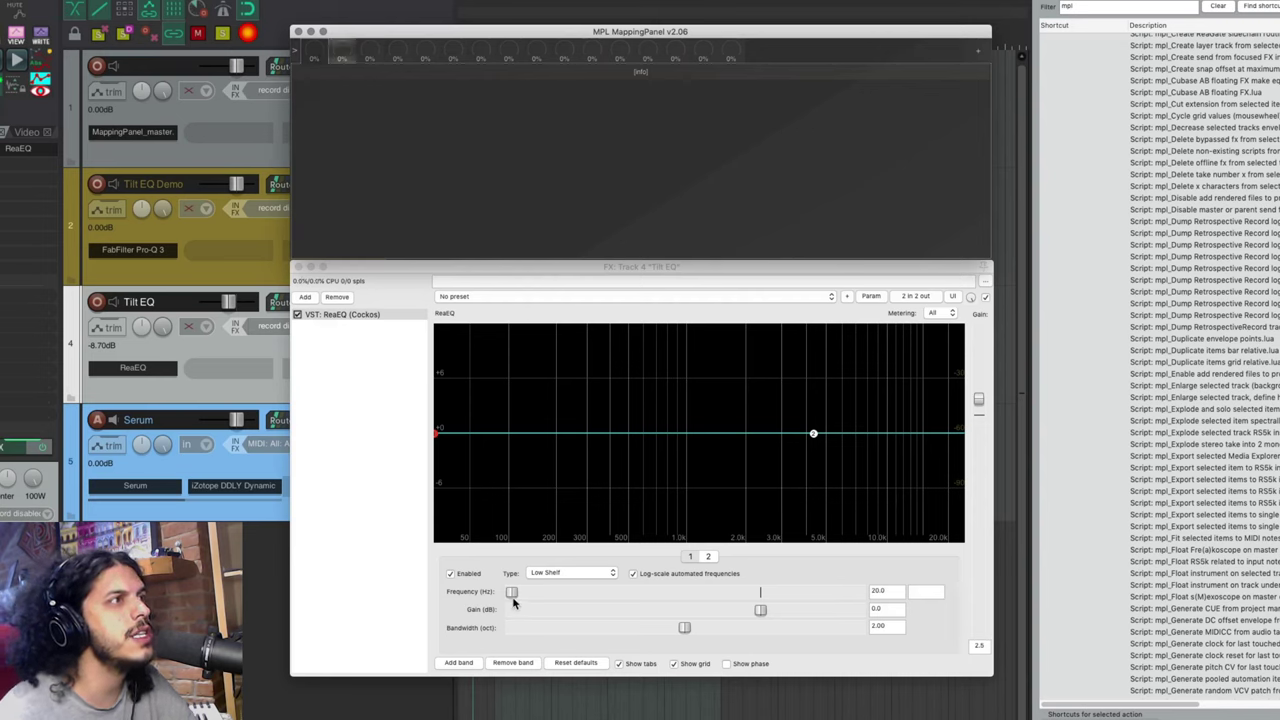
pyautogui.moveTo(511, 593); pyautogui.dragTo(529, 595)
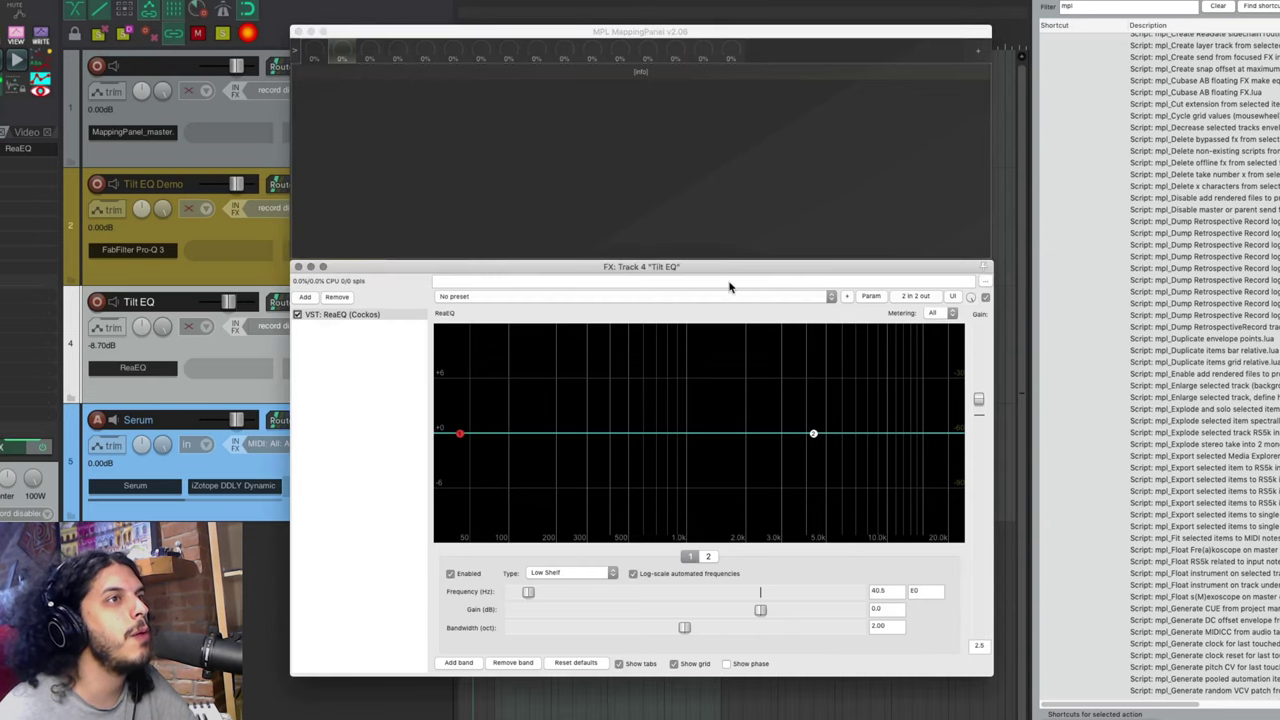
pyautogui.click(978, 44)
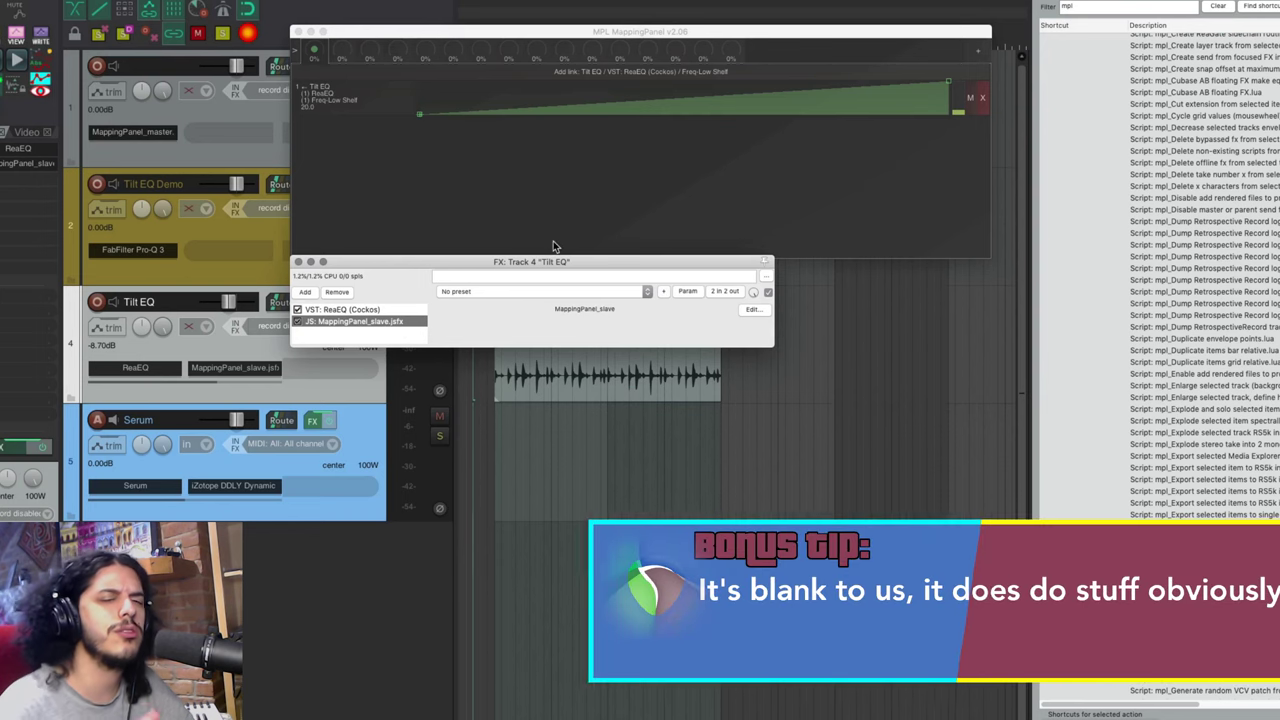
# Link the ReaEQ high-shelf frequency to the first MappingPanel knob and turn that knob up to about 57%
pyautogui.click(379, 310)
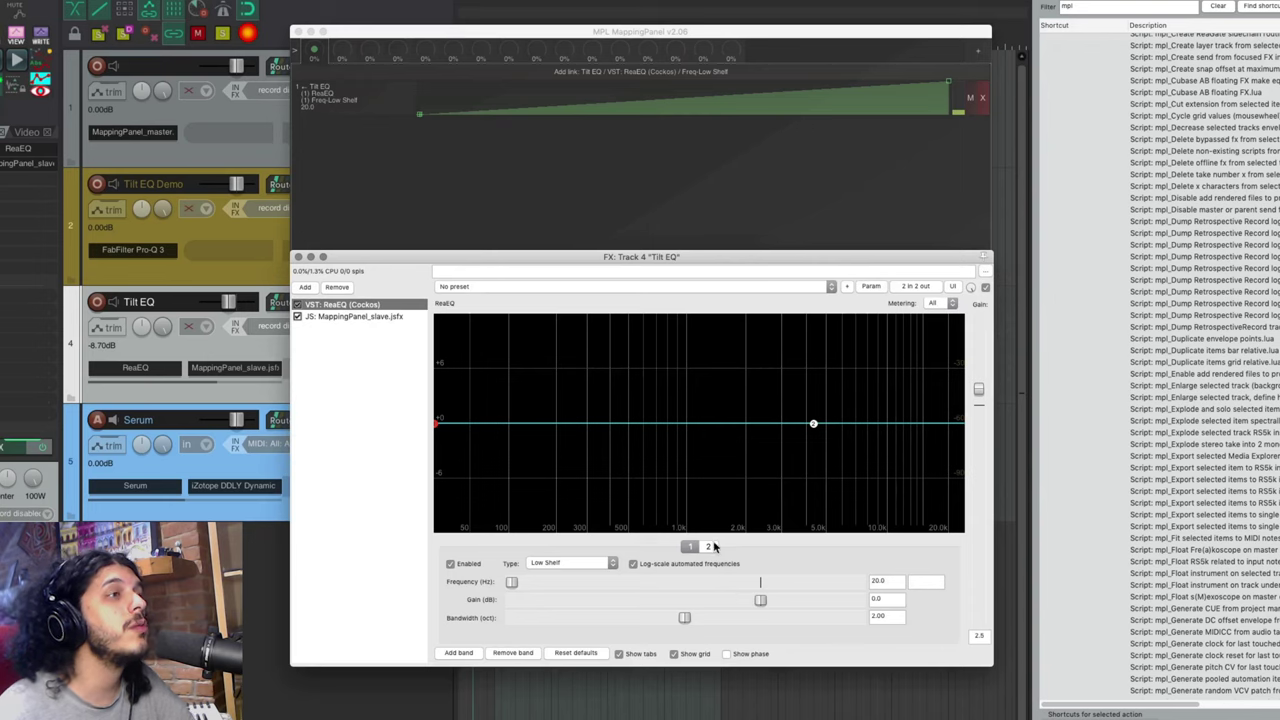
pyautogui.click(710, 546)
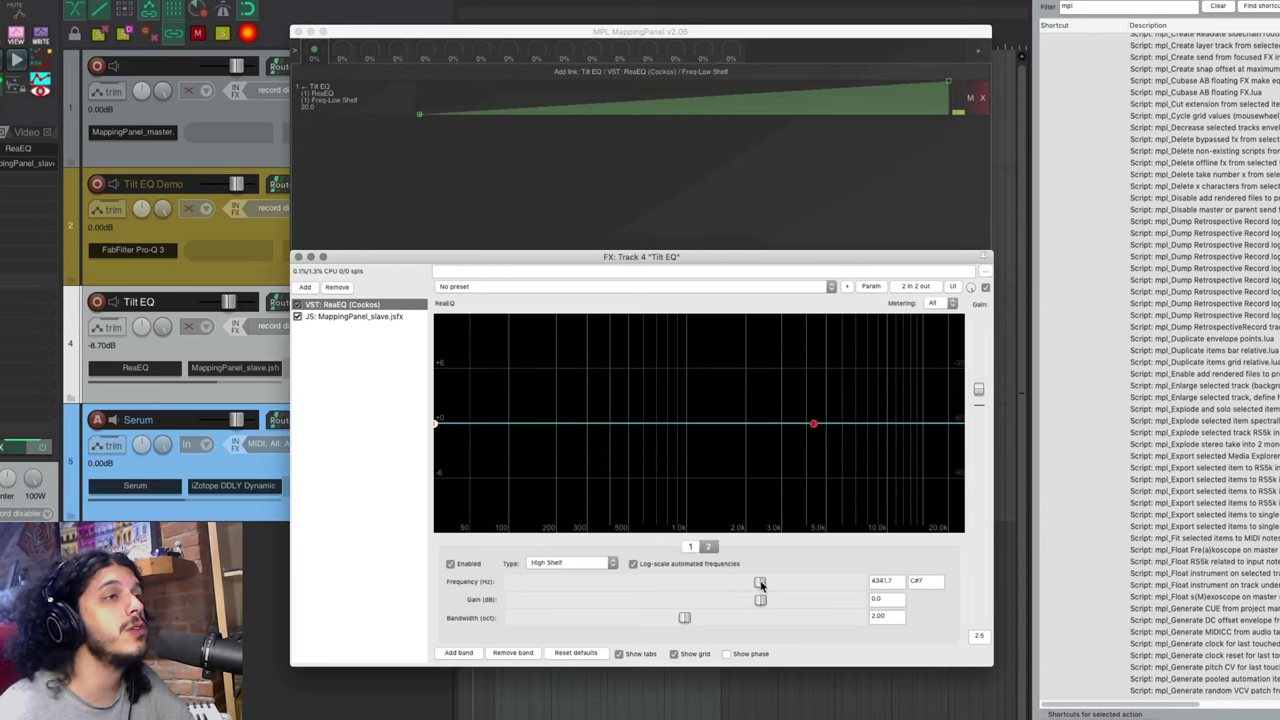
pyautogui.moveTo(761, 583); pyautogui.dragTo(733, 583)
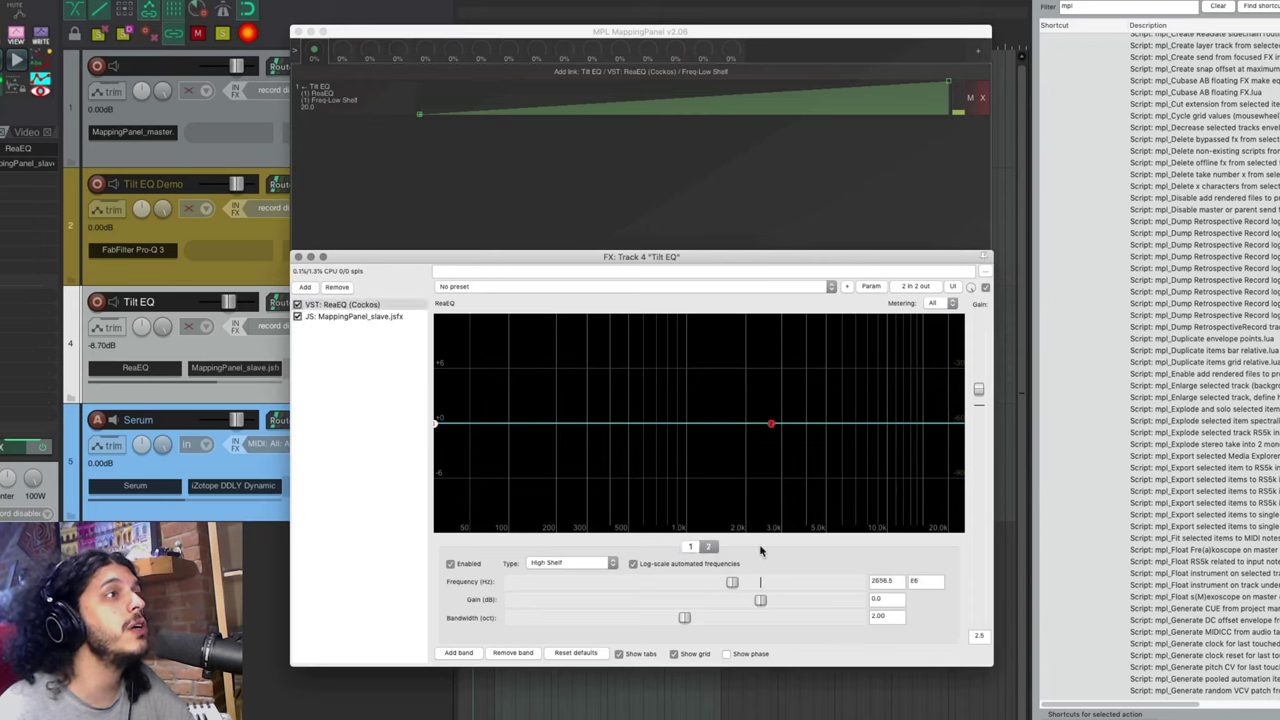
pyautogui.click(979, 52)
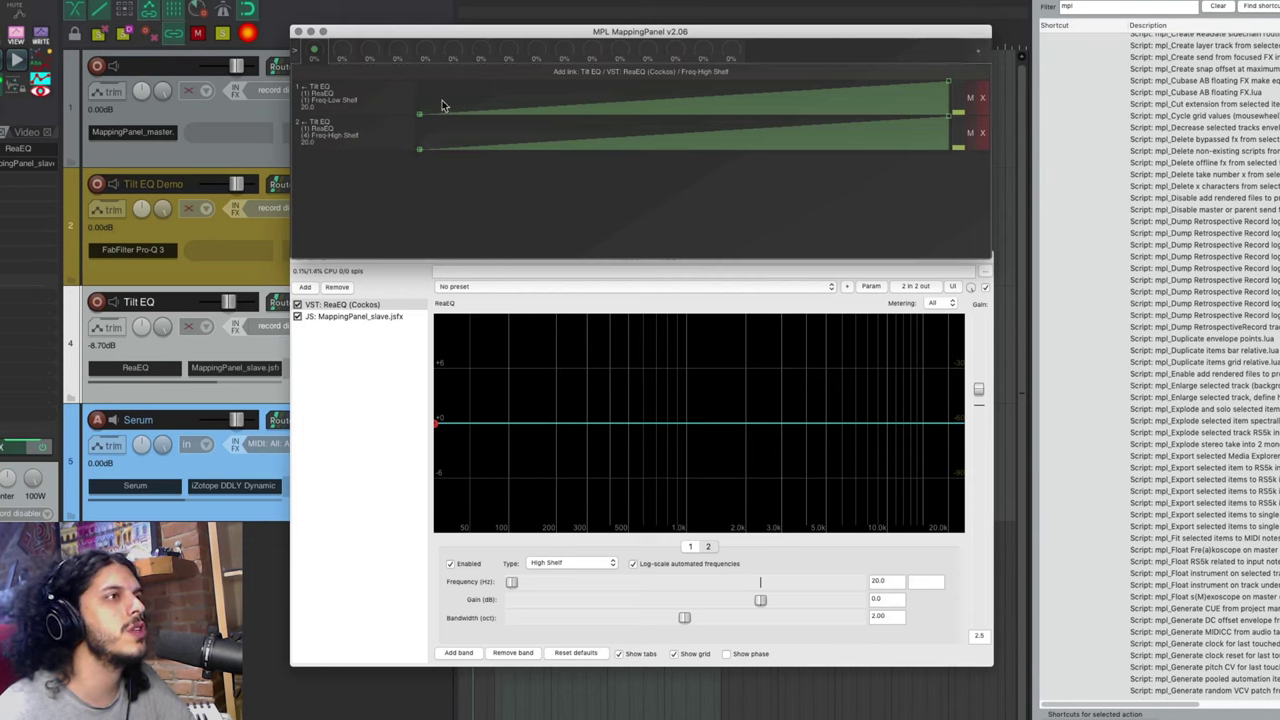
pyautogui.moveTo(315, 54)
pyautogui.mouseDown()
pyautogui.moveTo(327, 16)
pyautogui.moveTo(322, 76)
pyautogui.moveTo(326, 48)
pyautogui.mouseUp()
# Link the low-shelf and high-shelf gains of ReaEQ to the second MappingPanel knob and turn it up to about 65%
pyautogui.click(690, 547)
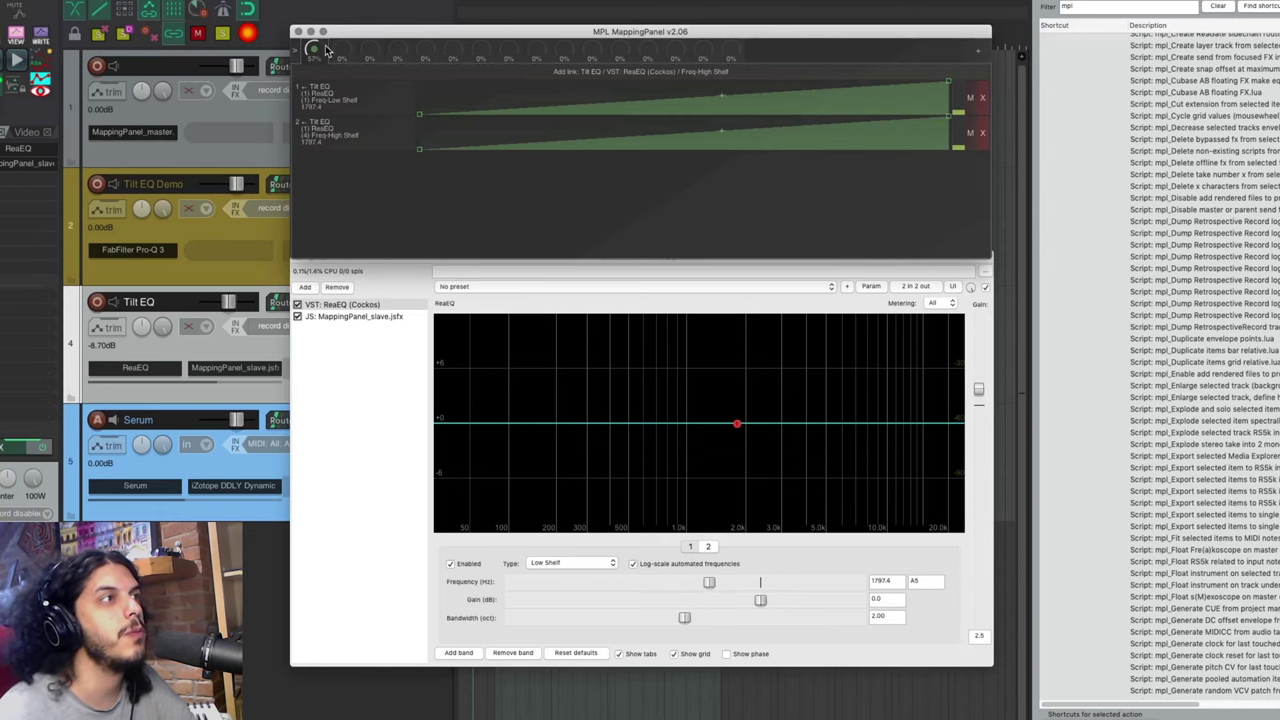
pyautogui.click(340, 55)
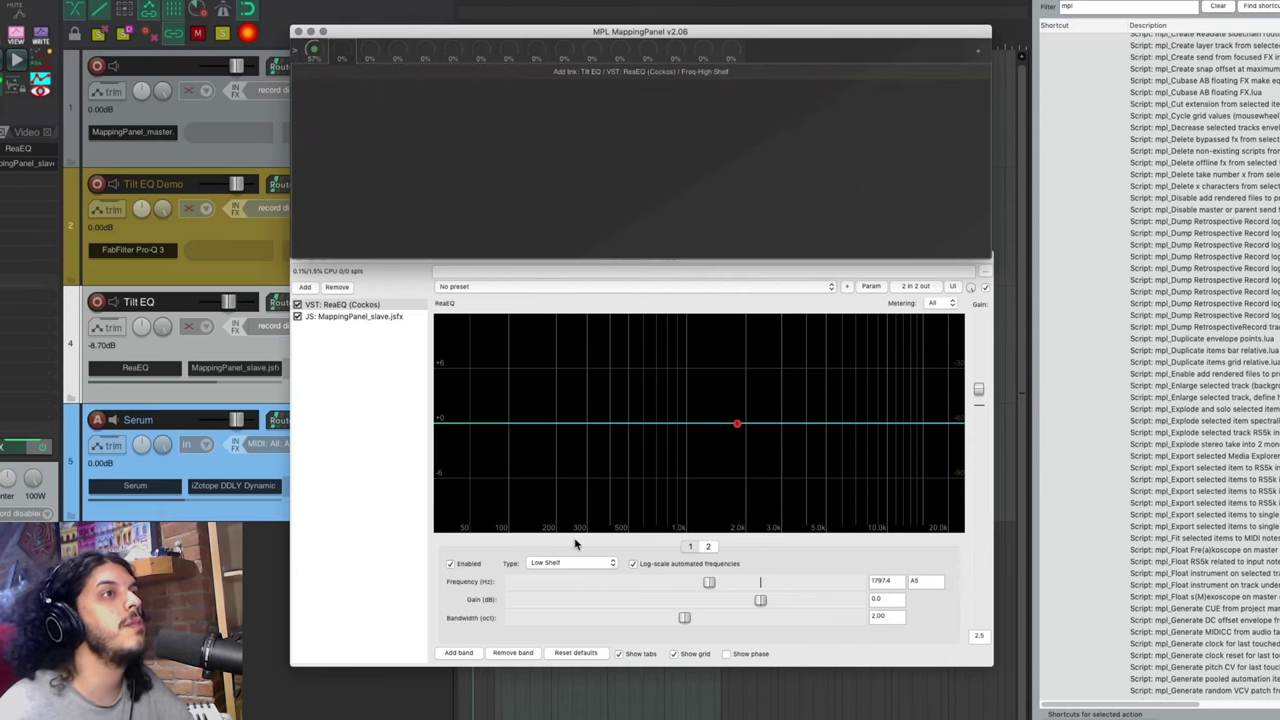
pyautogui.click(697, 565)
pyautogui.moveTo(760, 601); pyautogui.dragTo(724, 600)
pyautogui.click(977, 53)
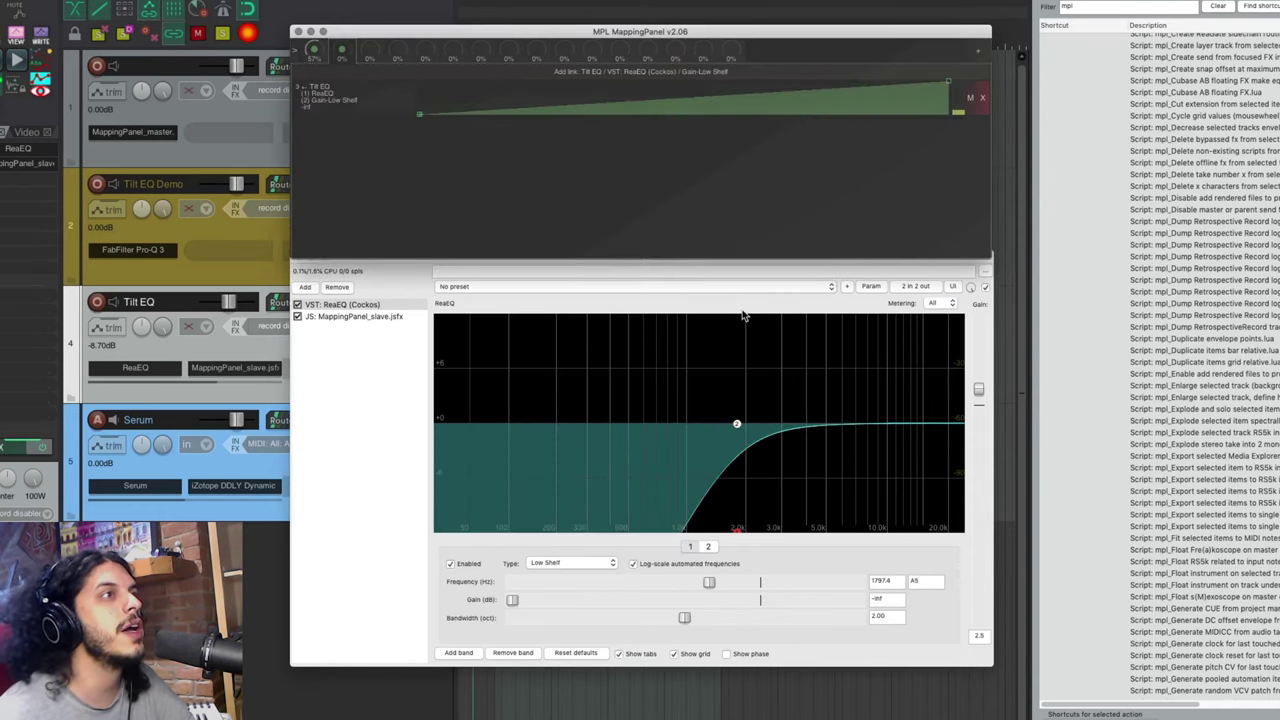
pyautogui.click(709, 547)
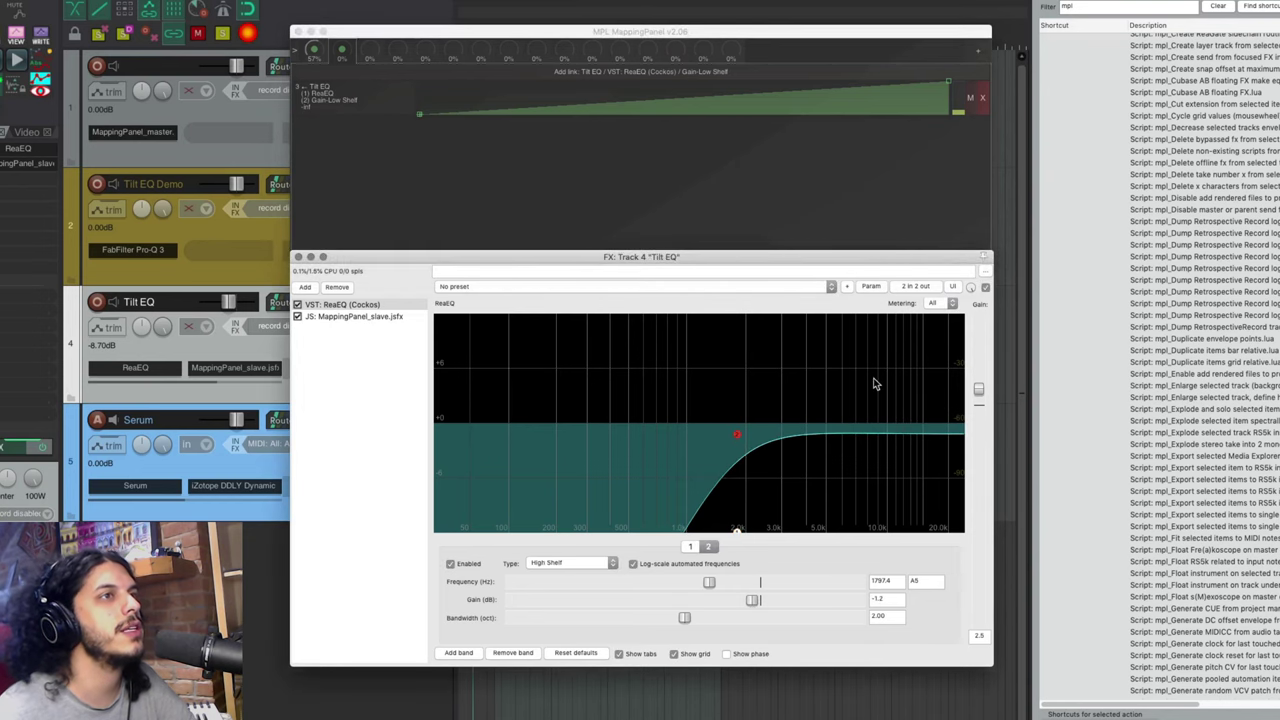
pyautogui.click(977, 53)
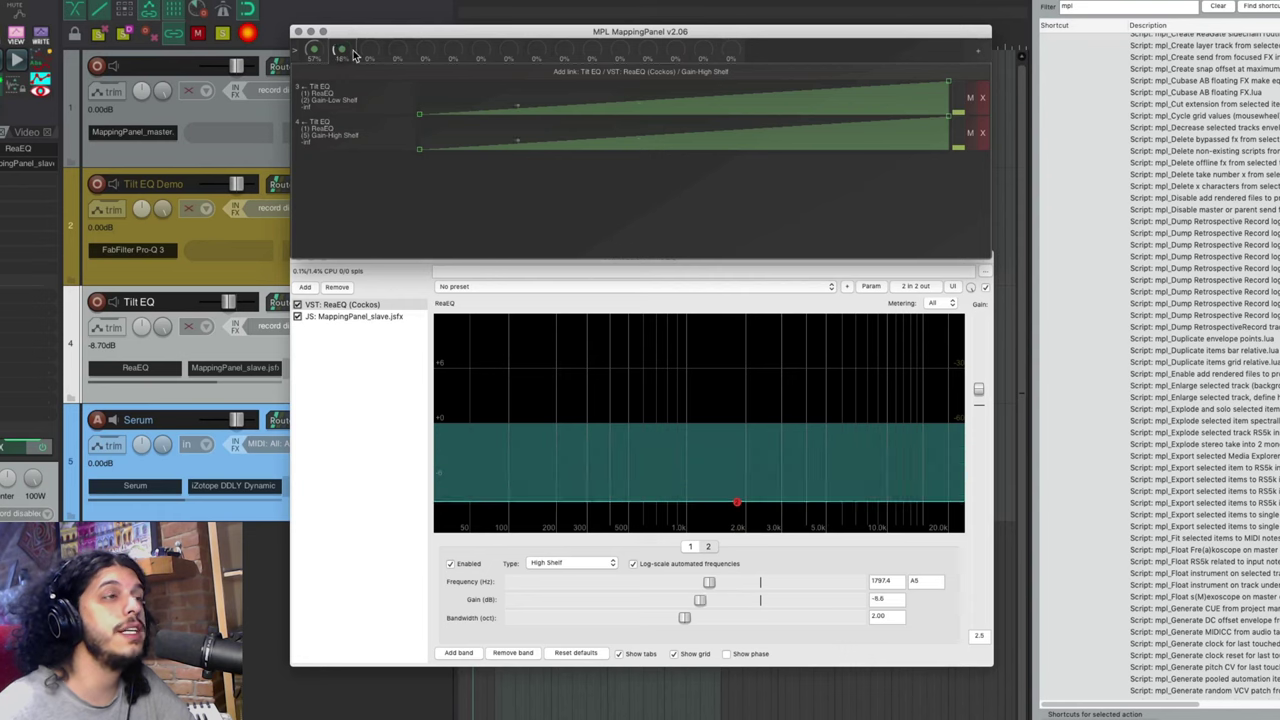
pyautogui.moveTo(345, 58)
pyautogui.mouseDown()
pyautogui.moveTo(362, 10)
pyautogui.moveTo(358, 37)
pyautogui.mouseUp()
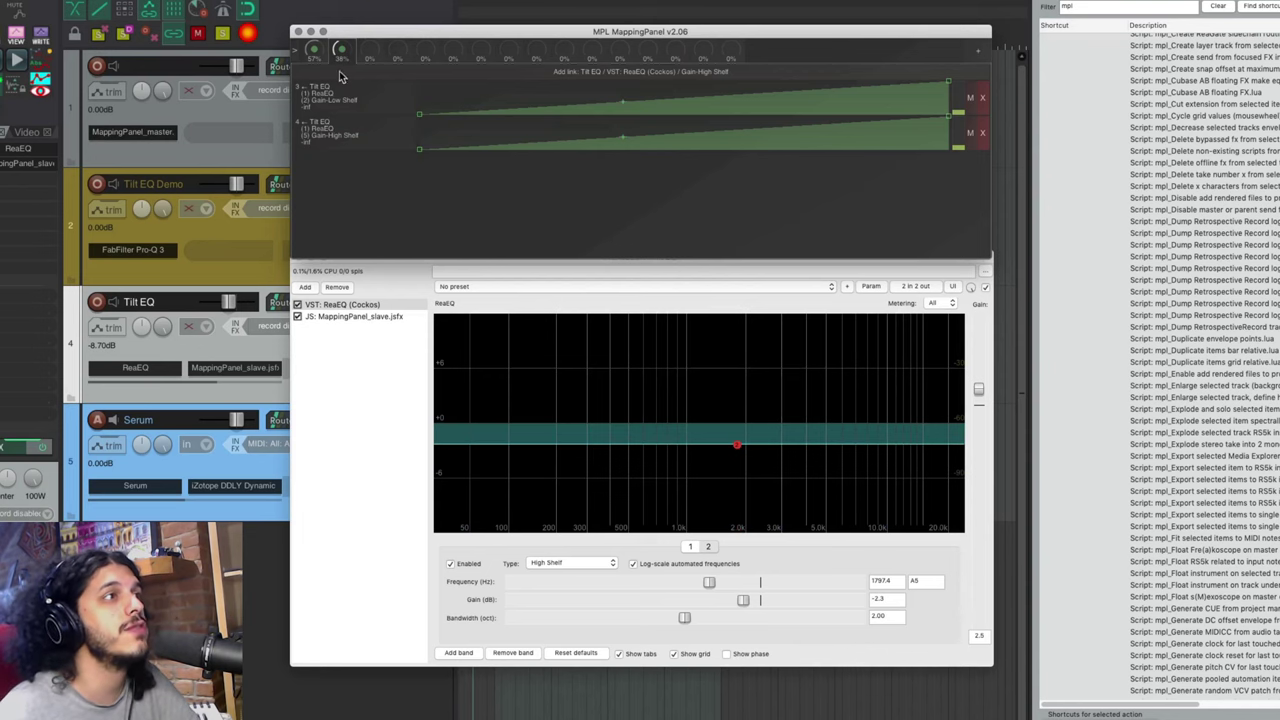
pyautogui.moveTo(340, 52)
pyautogui.mouseDown()
pyautogui.moveTo(345, 76)
pyautogui.moveTo(361, 17)
pyautogui.moveTo(340, 90)
pyautogui.moveTo(348, 50)
pyautogui.mouseUp()
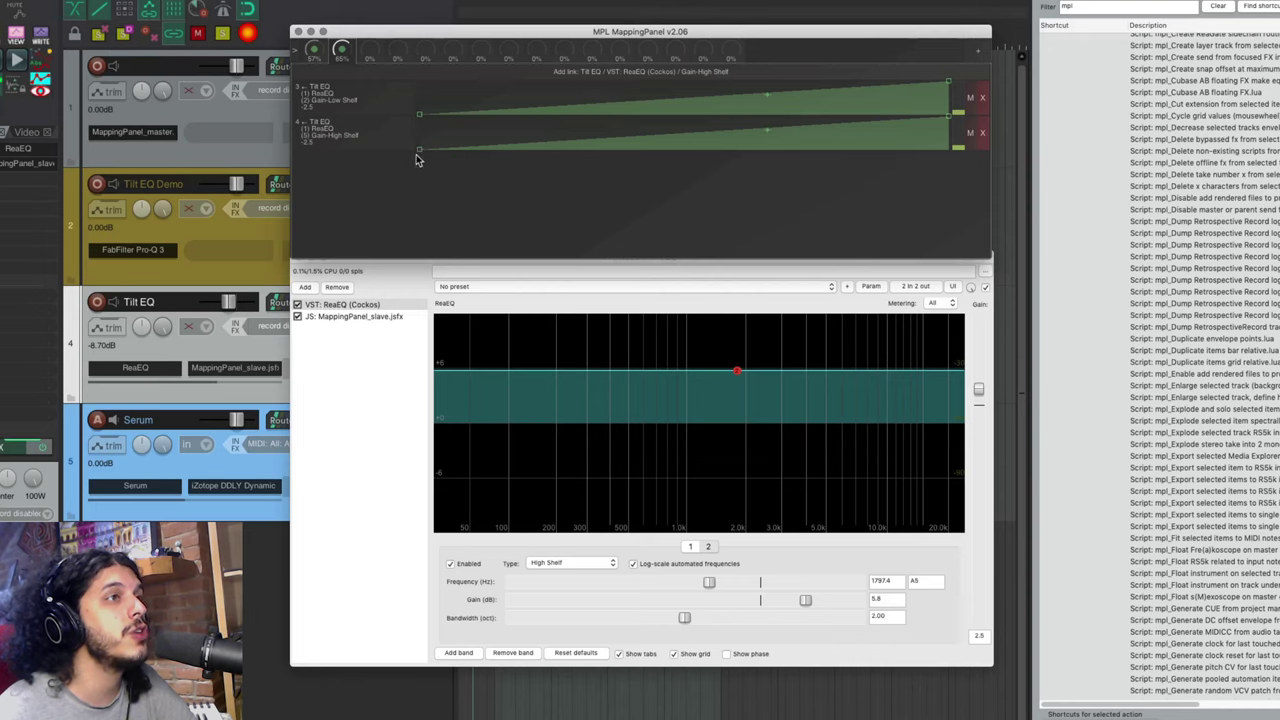
# Try reversing the high-shelf gain curve by raising its start and lowering its end, with the second knob turned down to 0%
pyautogui.moveTo(419, 152); pyautogui.dragTo(420, 100)
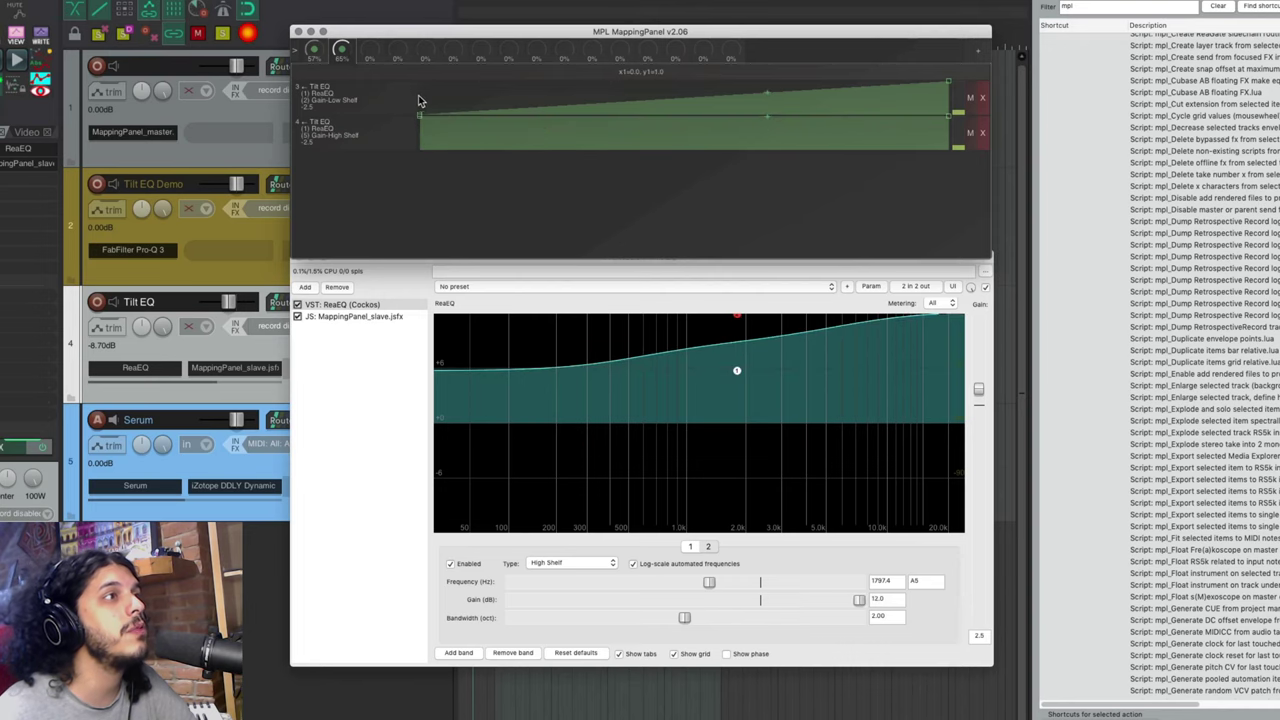
pyautogui.moveTo(950, 121); pyautogui.dragTo(958, 210)
pyautogui.moveTo(341, 52); pyautogui.dragTo(433, 238)
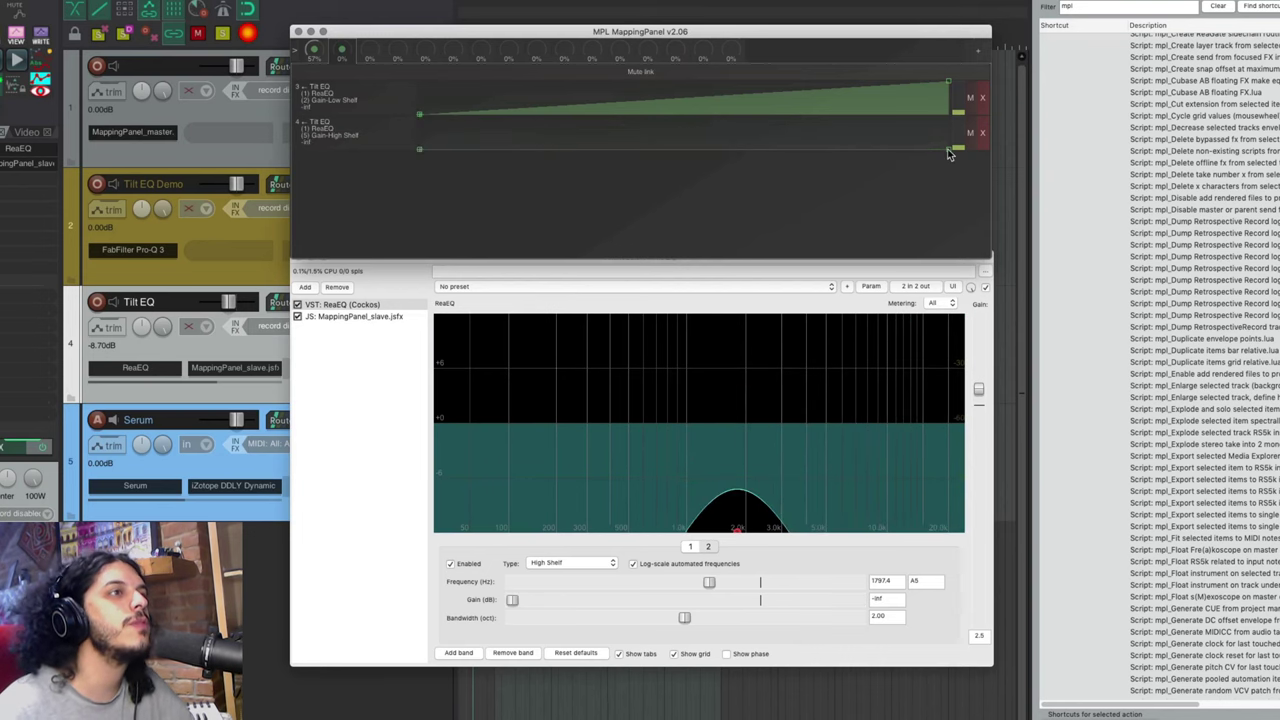
# Make the high-shelf gain curve rise from 0 to 1 and the low-shelf curve fall, and turn the second knob to about 81%
pyautogui.moveTo(948, 149); pyautogui.dragTo(948, 116)
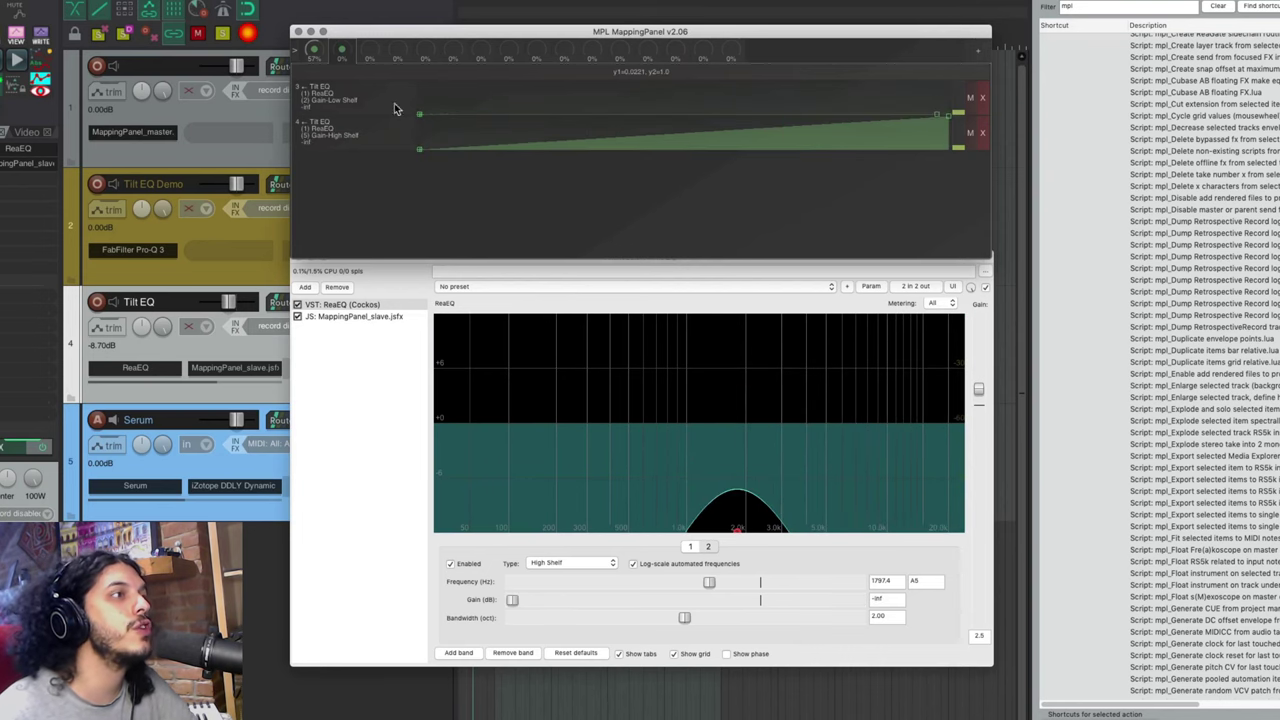
pyautogui.moveTo(420, 117); pyautogui.dragTo(419, 82)
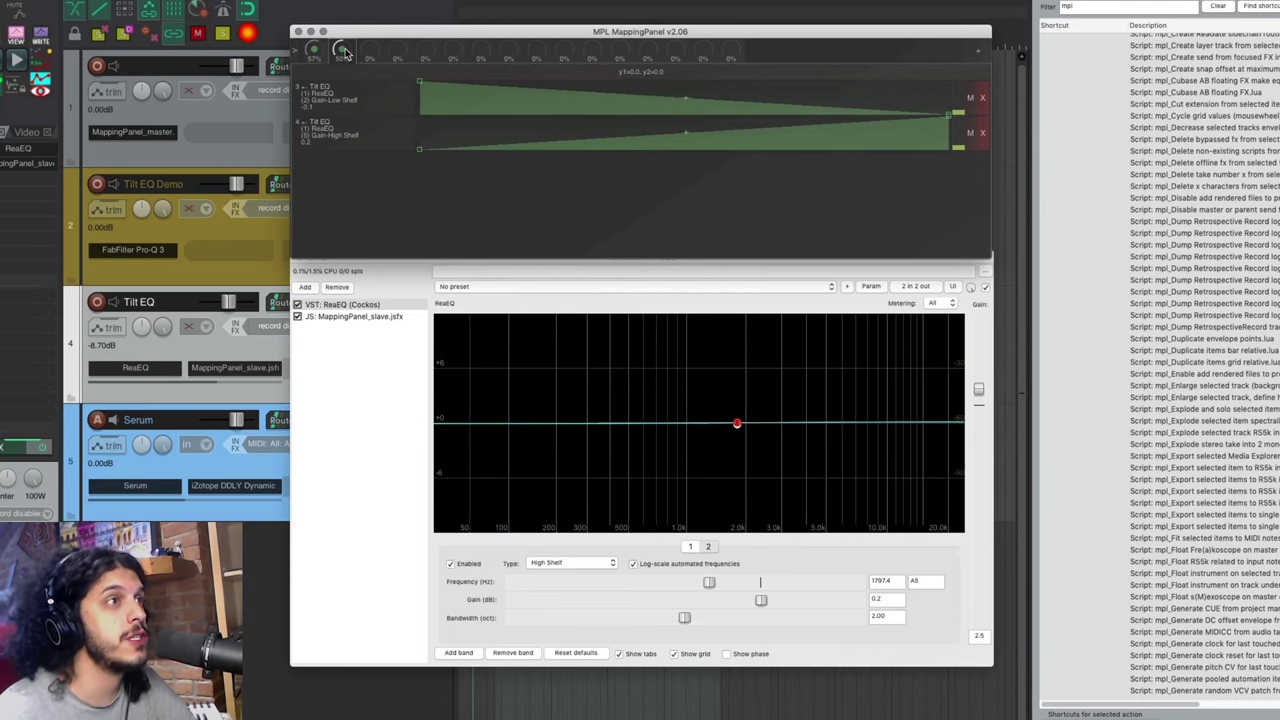
pyautogui.moveTo(341, 53)
pyautogui.mouseDown()
pyautogui.moveTo(354, 36)
pyautogui.moveTo(351, 101)
pyautogui.moveTo(350, 38)
pyautogui.mouseUp()
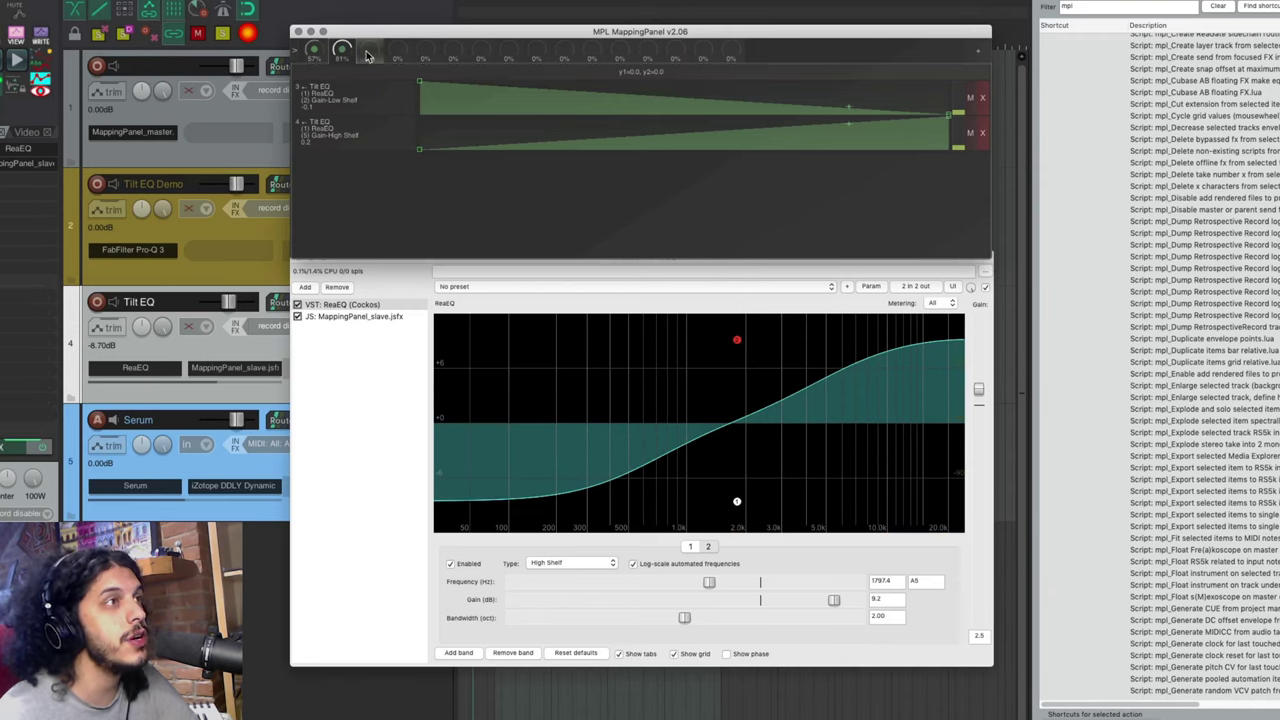
# Link the low-shelf and high-shelf bandwidths of ReaEQ to the third MappingPanel knob and turn it up to about 66%
pyautogui.click(368, 56)
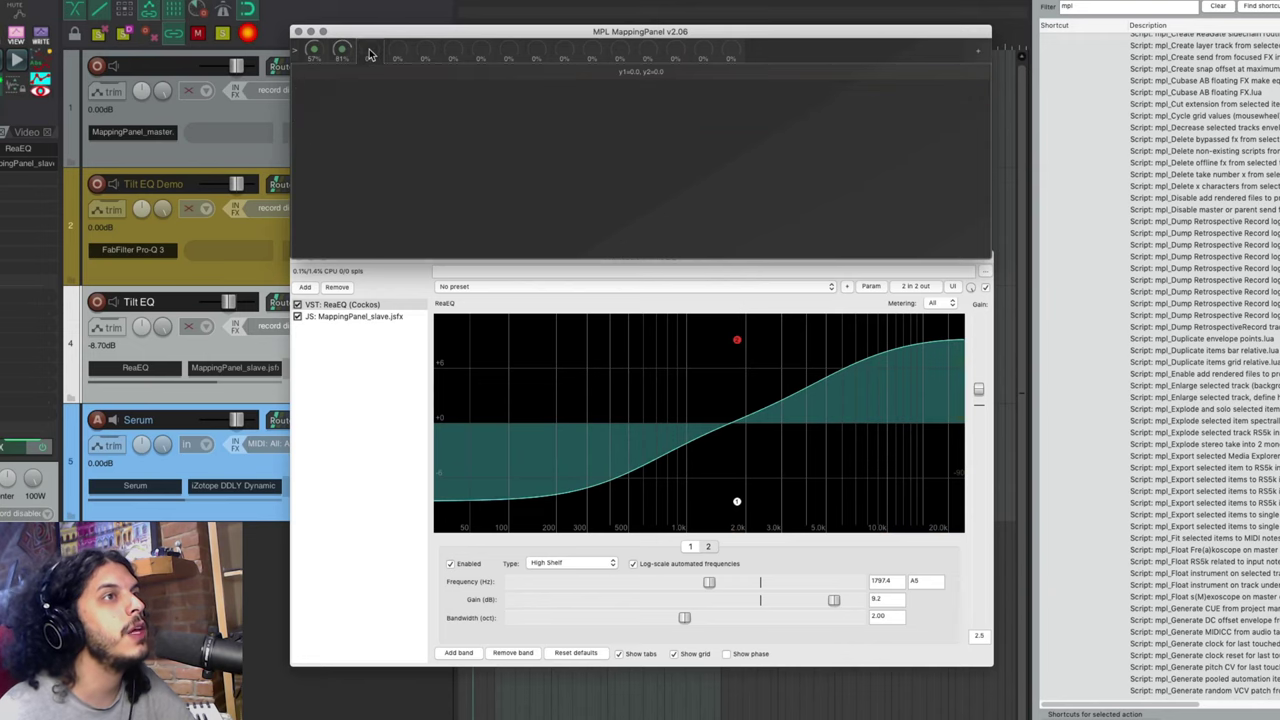
pyautogui.click(688, 547)
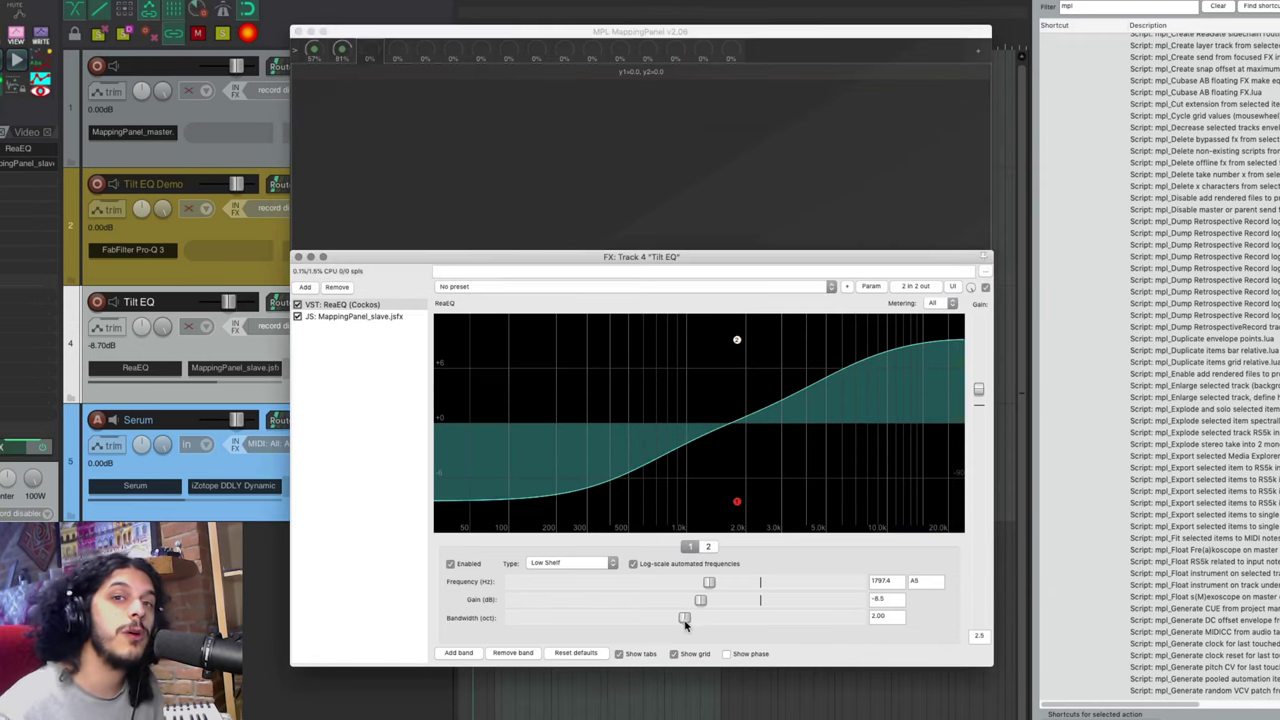
pyautogui.moveTo(686, 621)
pyautogui.mouseDown()
pyautogui.moveTo(709, 619)
pyautogui.moveTo(672, 615)
pyautogui.mouseUp()
pyautogui.click(972, 51)
pyautogui.click(708, 547)
pyautogui.click(979, 54)
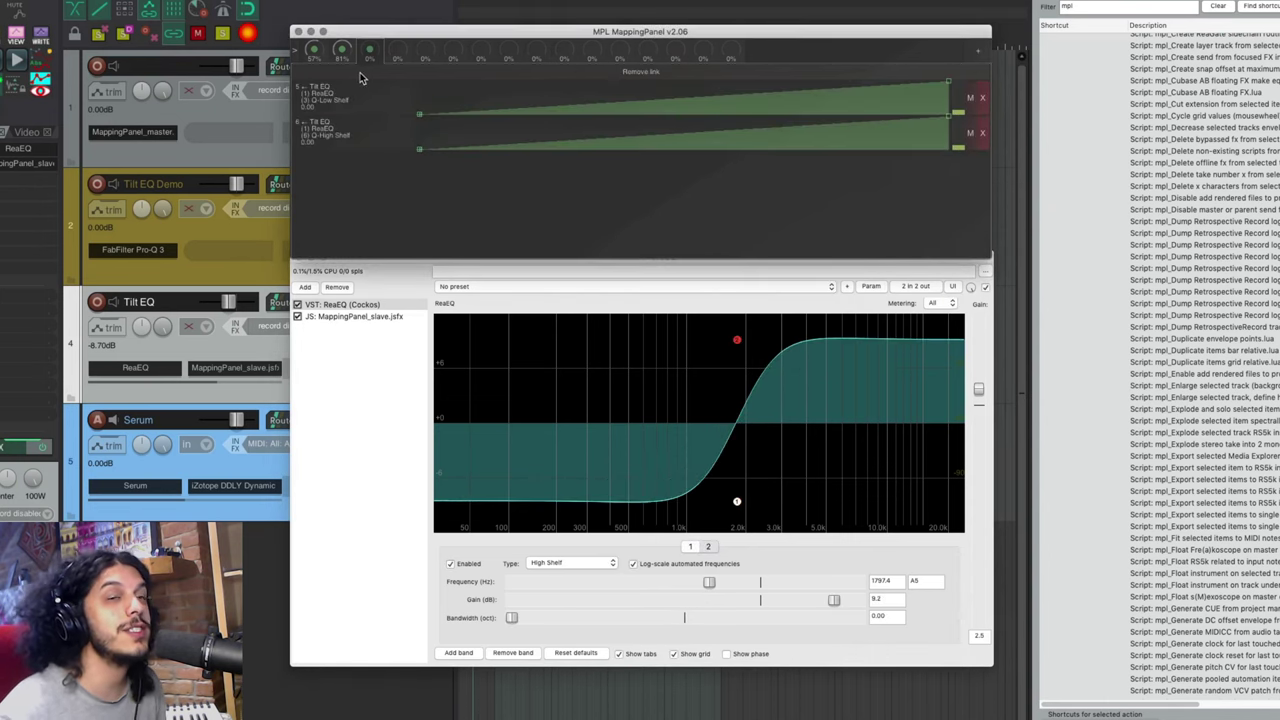
pyautogui.moveTo(368, 57); pyautogui.dragTo(362, 23)
# Play the project while sweeping the three tilt EQ knobs, leaving them at about 45%, 37% and 40%
pyautogui.moveTo(345, 55)
pyautogui.mouseDown()
pyautogui.moveTo(352, 88)
pyautogui.moveTo(351, 62)
pyautogui.moveTo(321, 76)
pyautogui.moveTo(323, 56)
pyautogui.mouseUp()
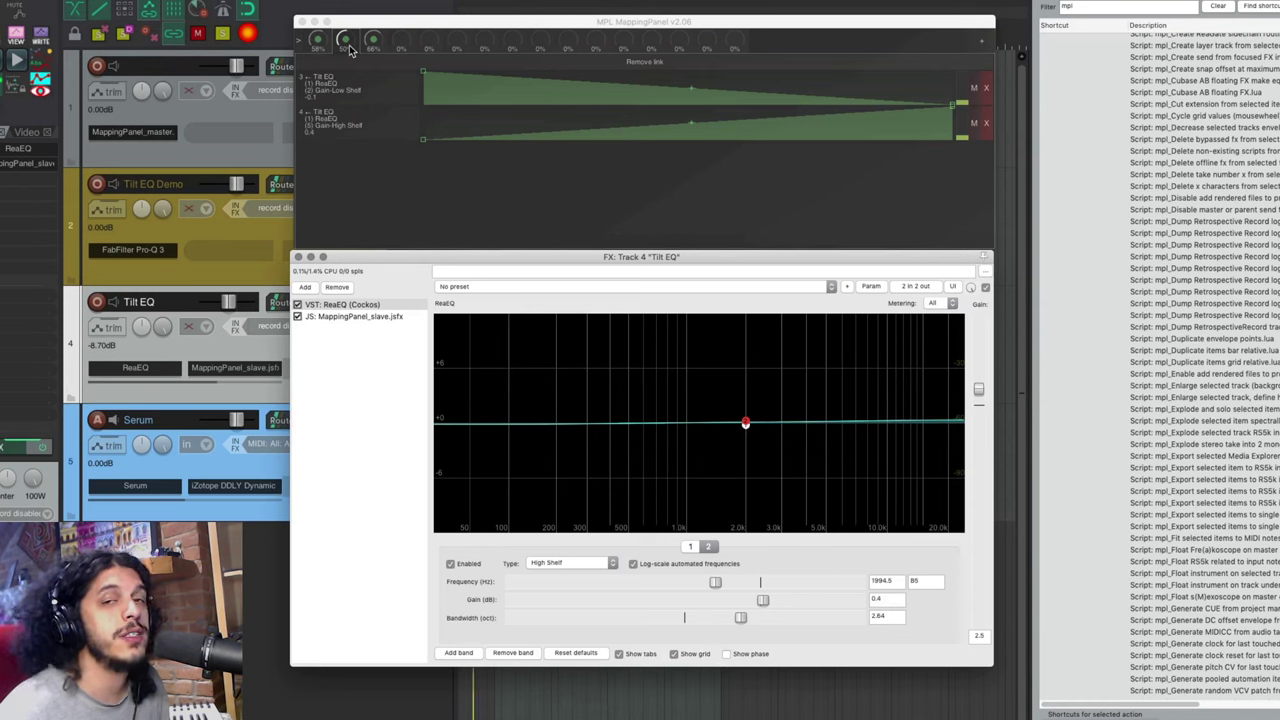
pyautogui.press('space')
pyautogui.moveTo(346, 45)
pyautogui.mouseDown()
pyautogui.moveTo(345, 27)
pyautogui.moveTo(348, 66)
pyautogui.moveTo(373, 53)
pyautogui.moveTo(373, 36)
pyautogui.moveTo(352, 57)
pyautogui.mouseUp()
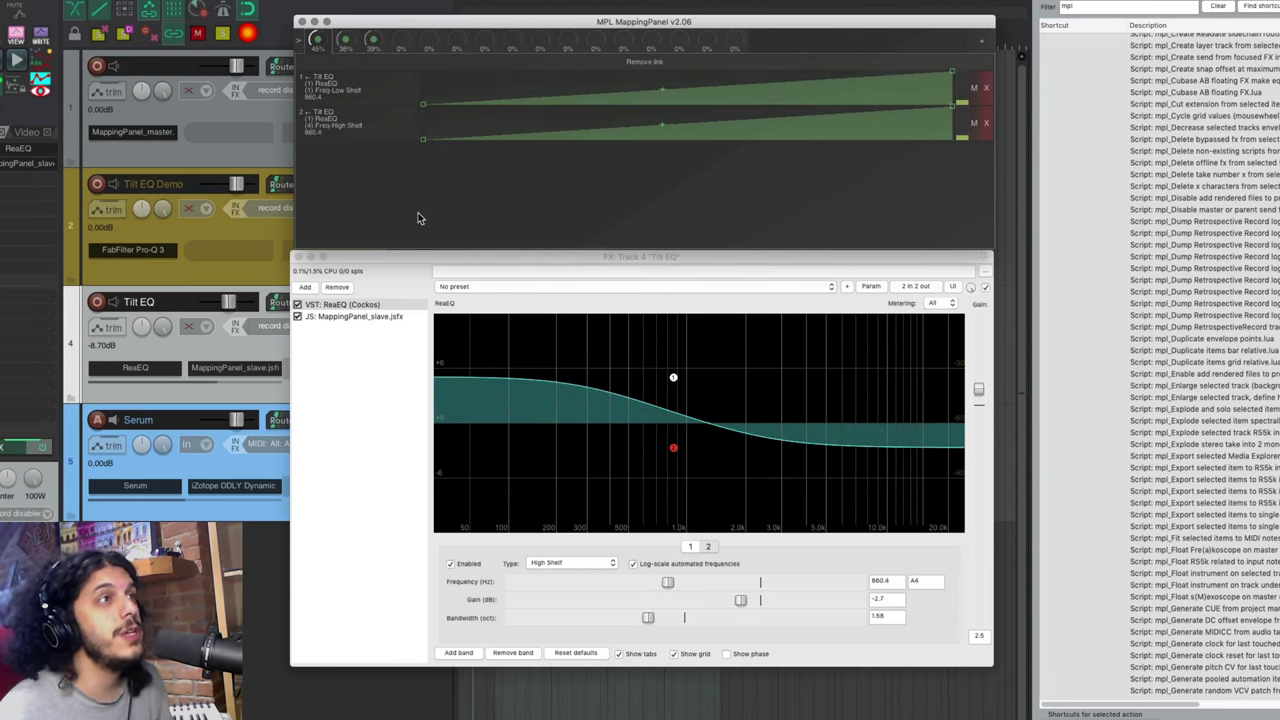
# Copy the MappingPanel_master effect from the top track to the end of the Tilt EQ track's FX chain
pyautogui.click(363, 316)
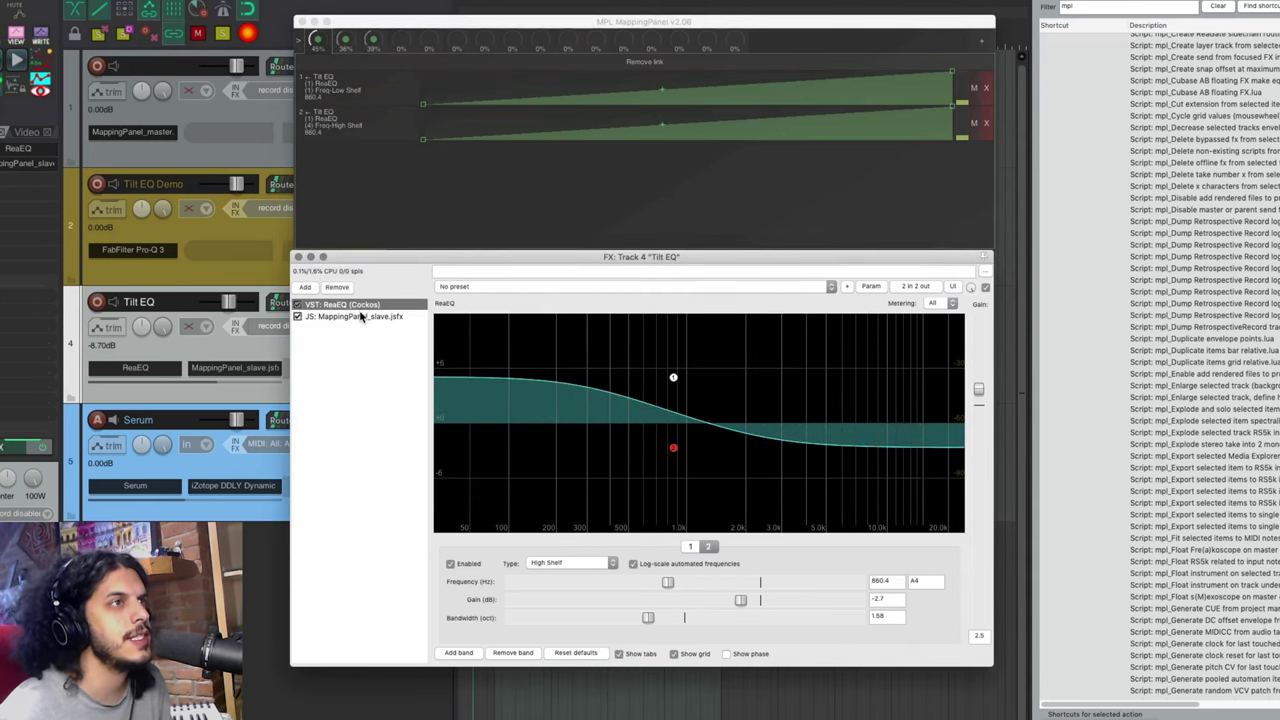
pyautogui.click(353, 317)
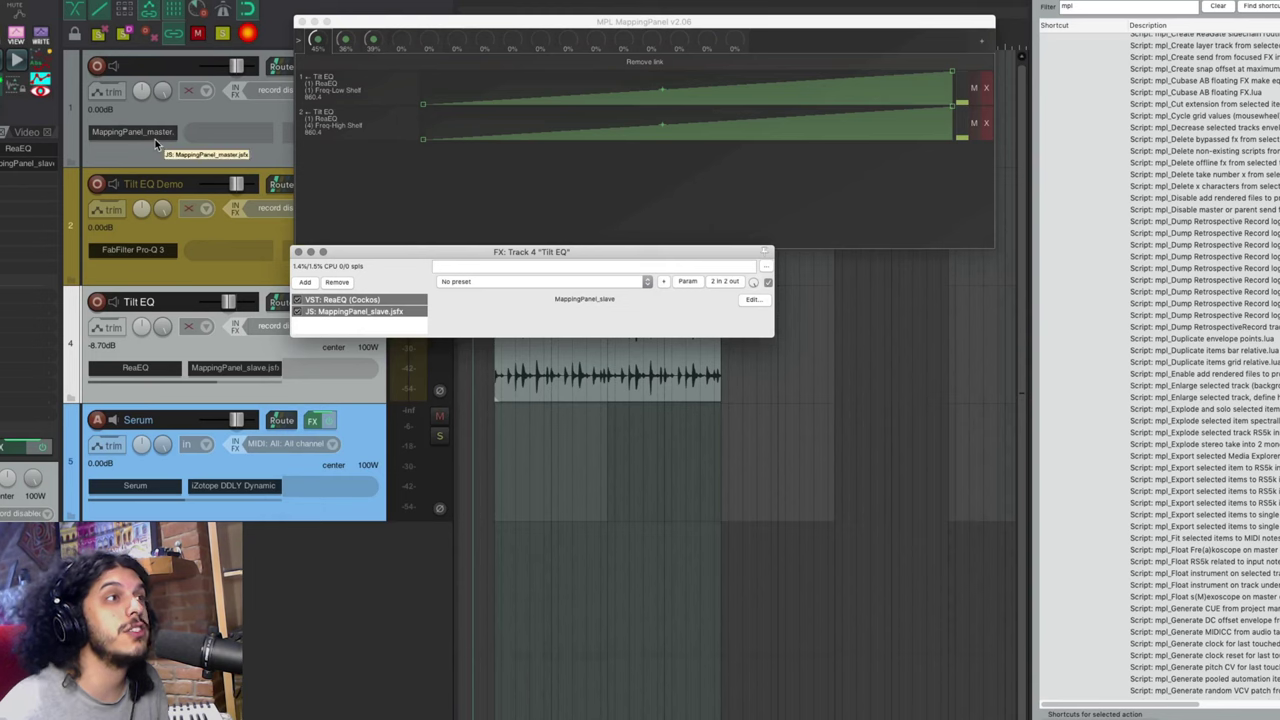
pyautogui.moveTo(139, 132); pyautogui.dragTo(360, 326)
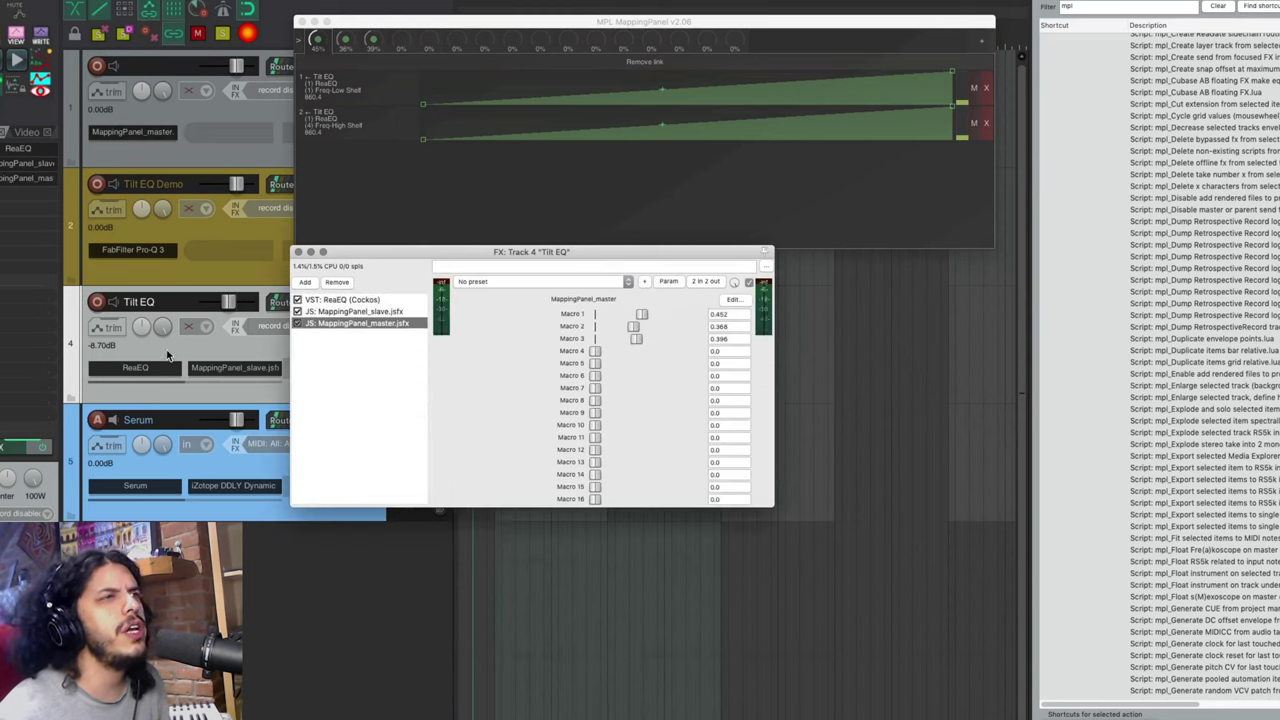
# Look up the options for saving all Tilt EQ effects as an FX chain, without saving one
pyautogui.click(352, 303)
pyautogui.rightClick(352, 303)
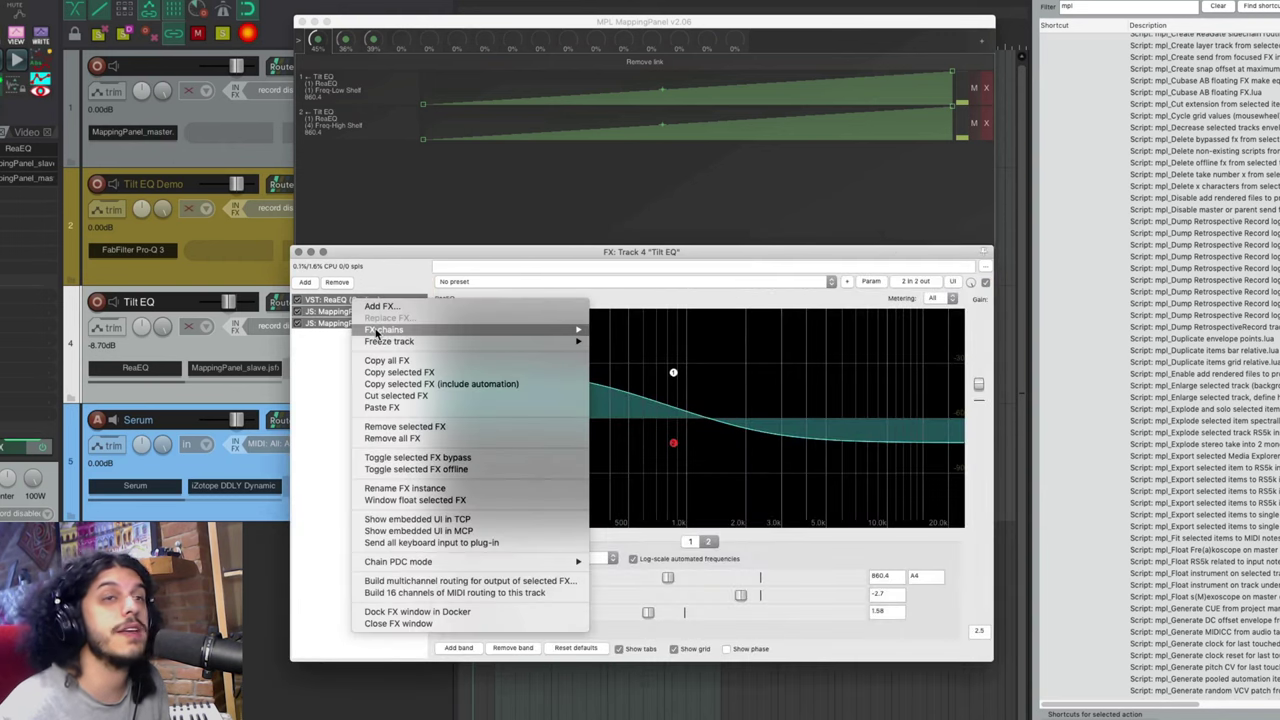
pyautogui.moveTo(380, 330)
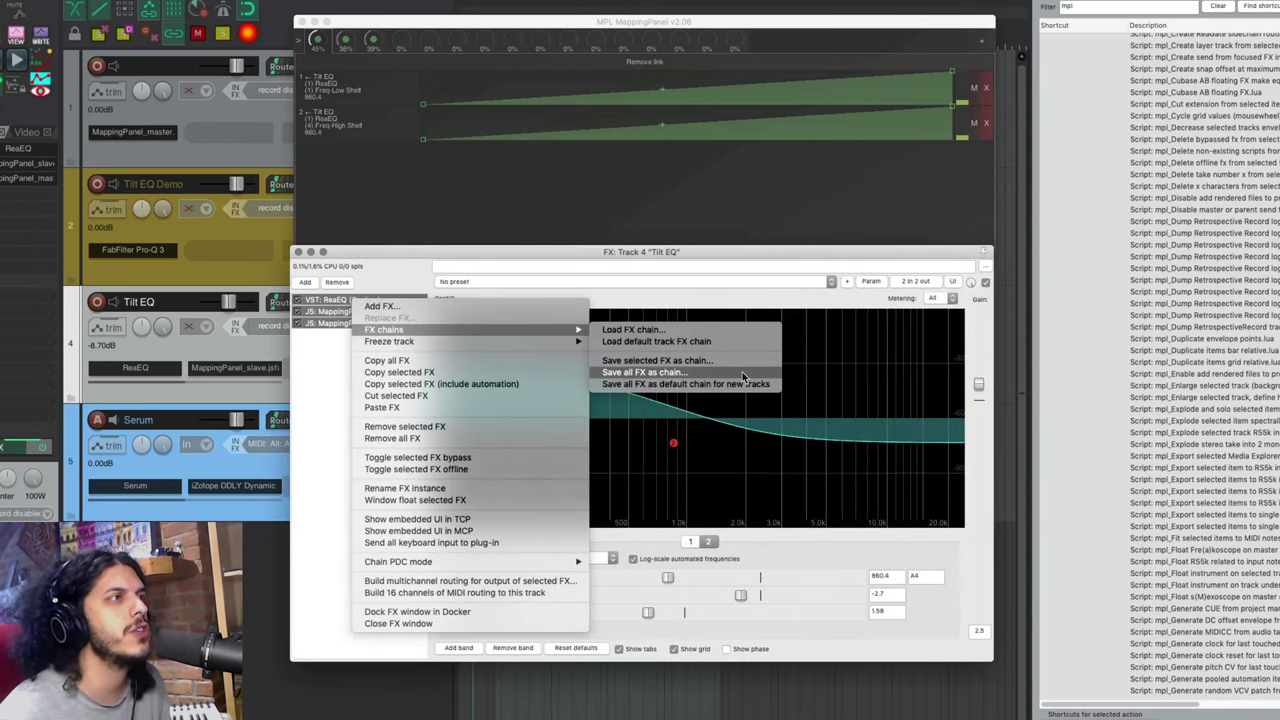
pyautogui.click(357, 252)
pyautogui.click(389, 397)
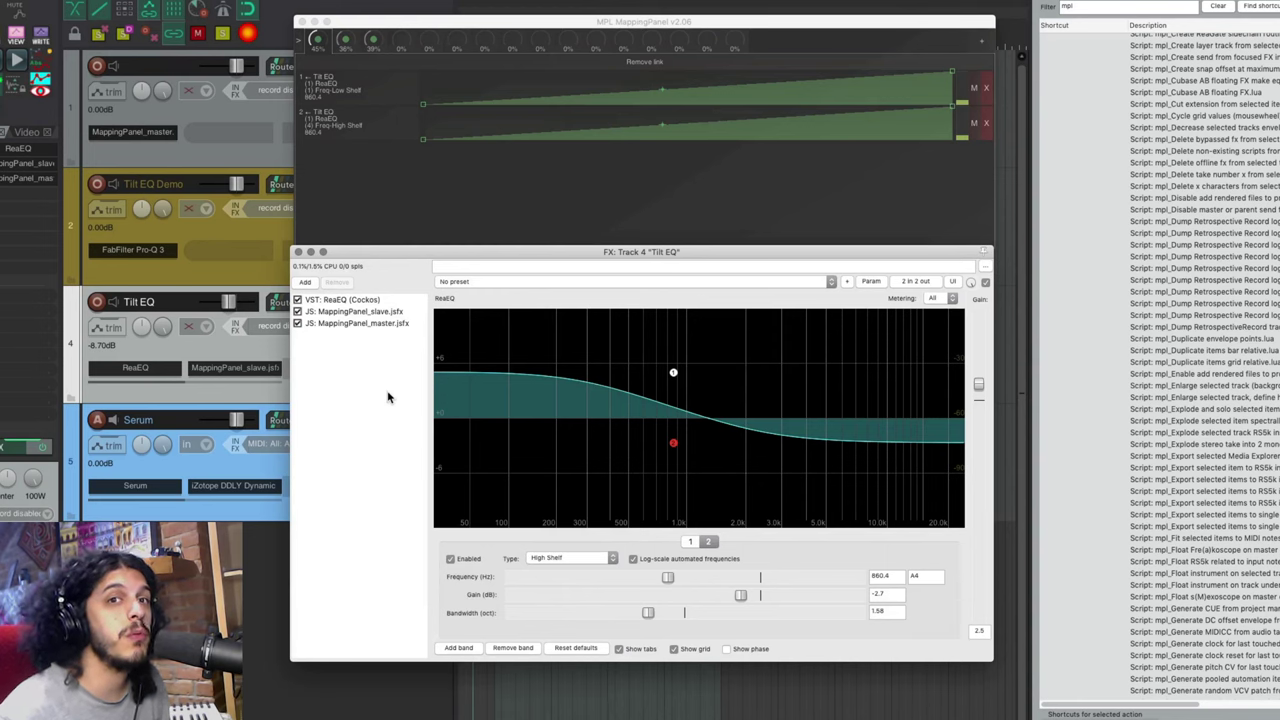
# Open the Serum track's FX chain and view its iZotope DDLY Dynamic Delay and Raum effects
pyautogui.click(210, 472)
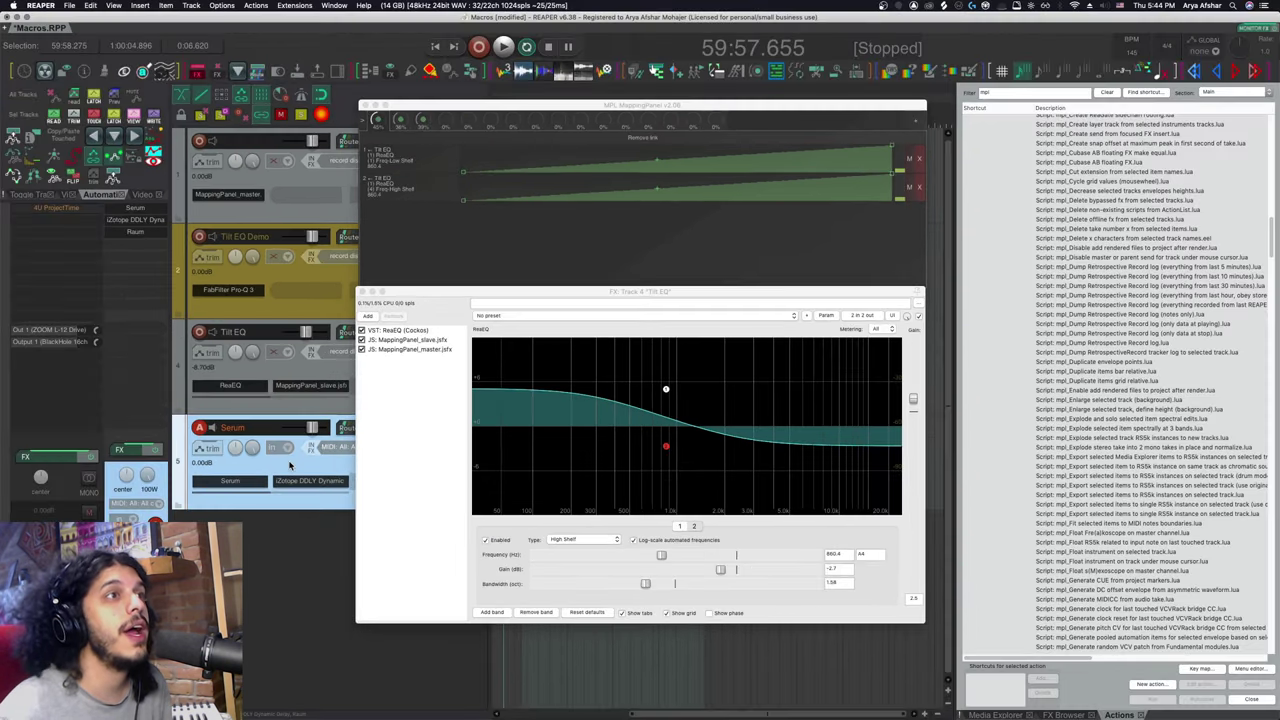
pyautogui.press('f')
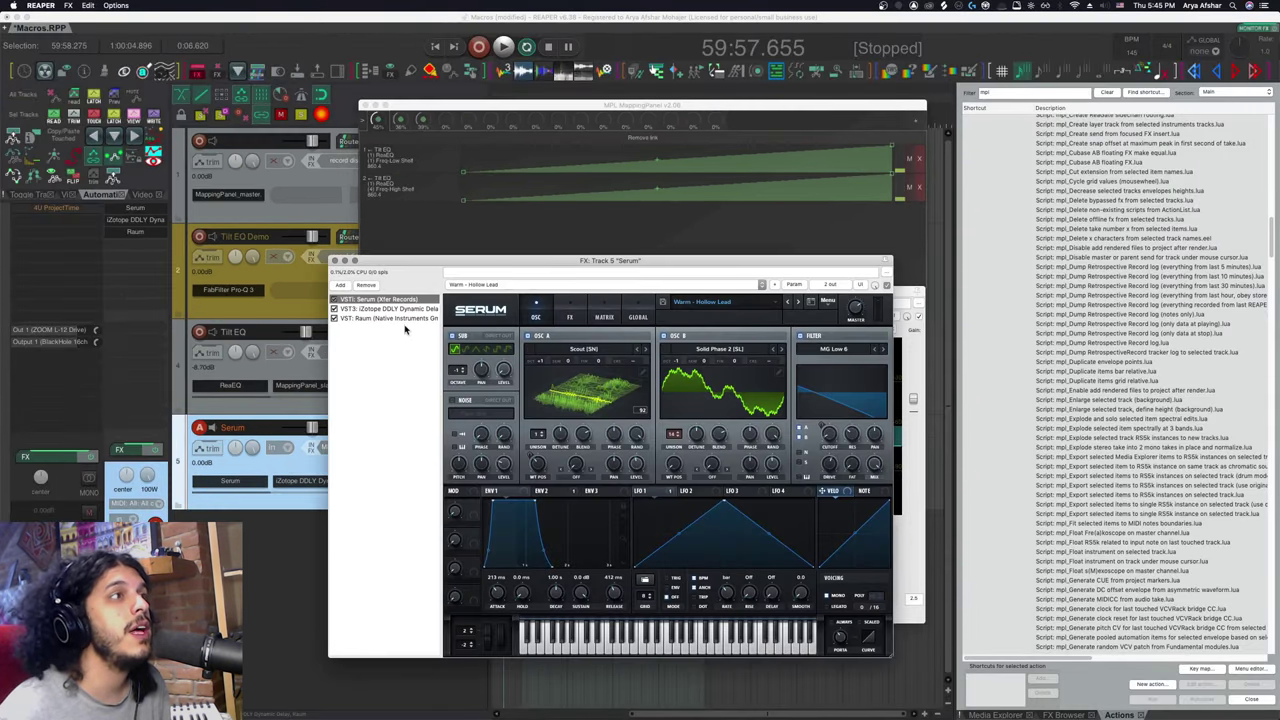
pyautogui.click(390, 308)
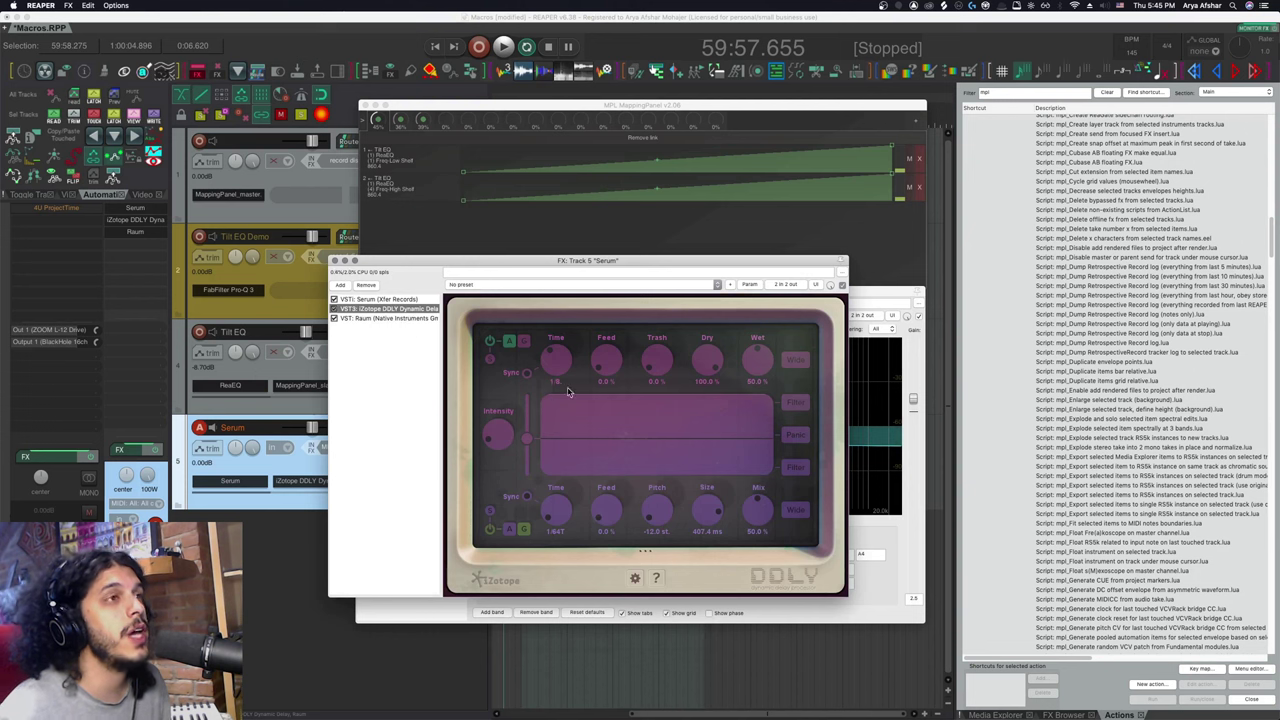
pyautogui.click(405, 319)
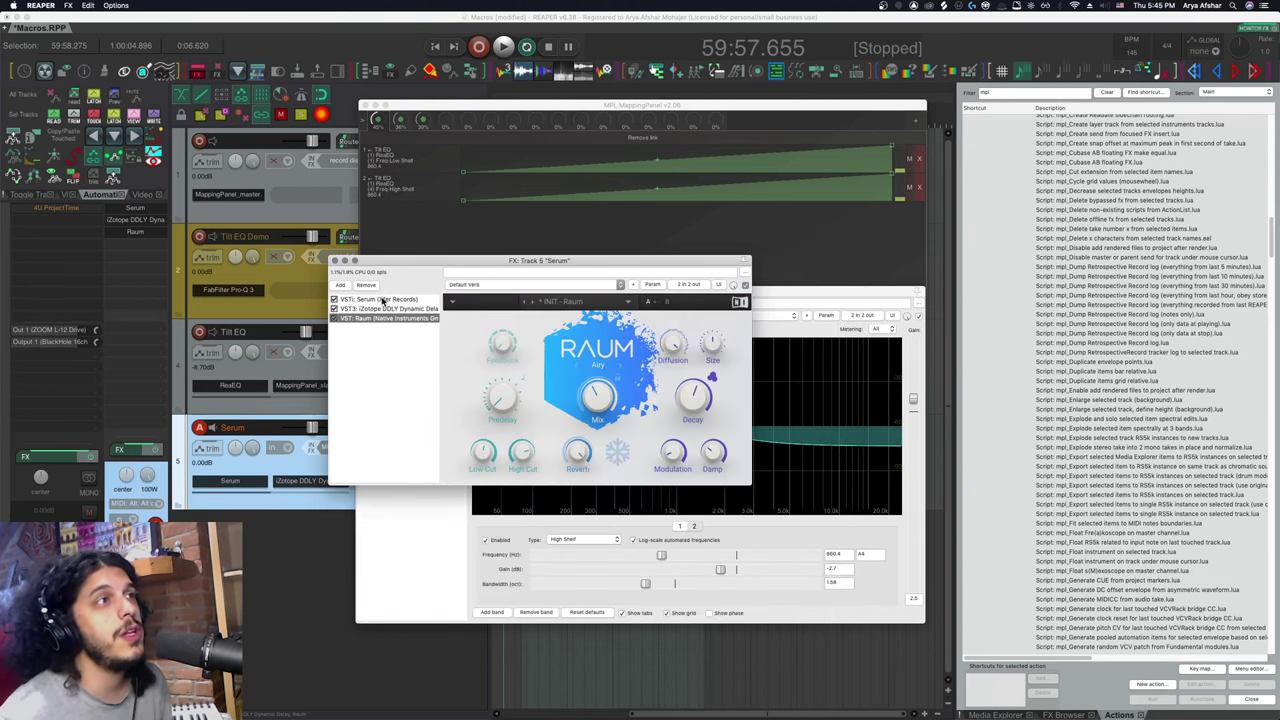
# Float the Serum, DDLY Dynamic Delay and Raum effects in separate arranged windows and close the floating Serum window
pyautogui.keyDown('shift'); pyautogui.click(380, 300); pyautogui.keyUp('shift')
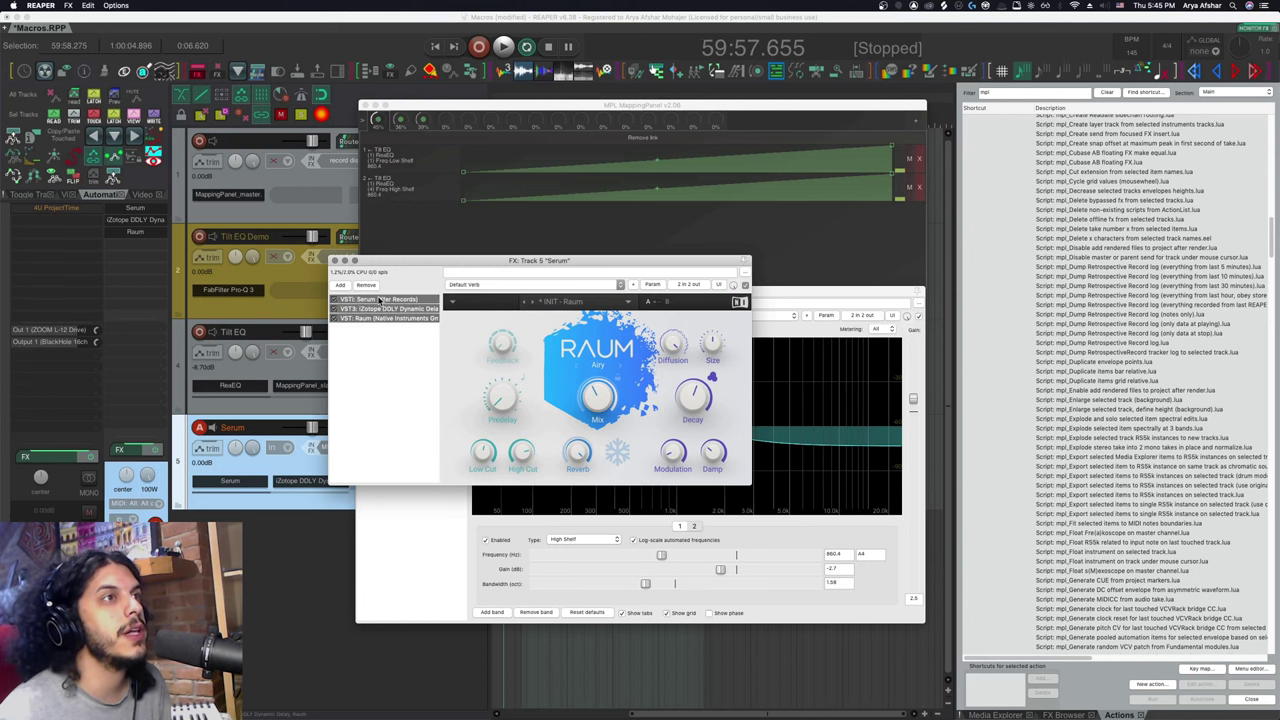
pyautogui.rightClick(380, 300)
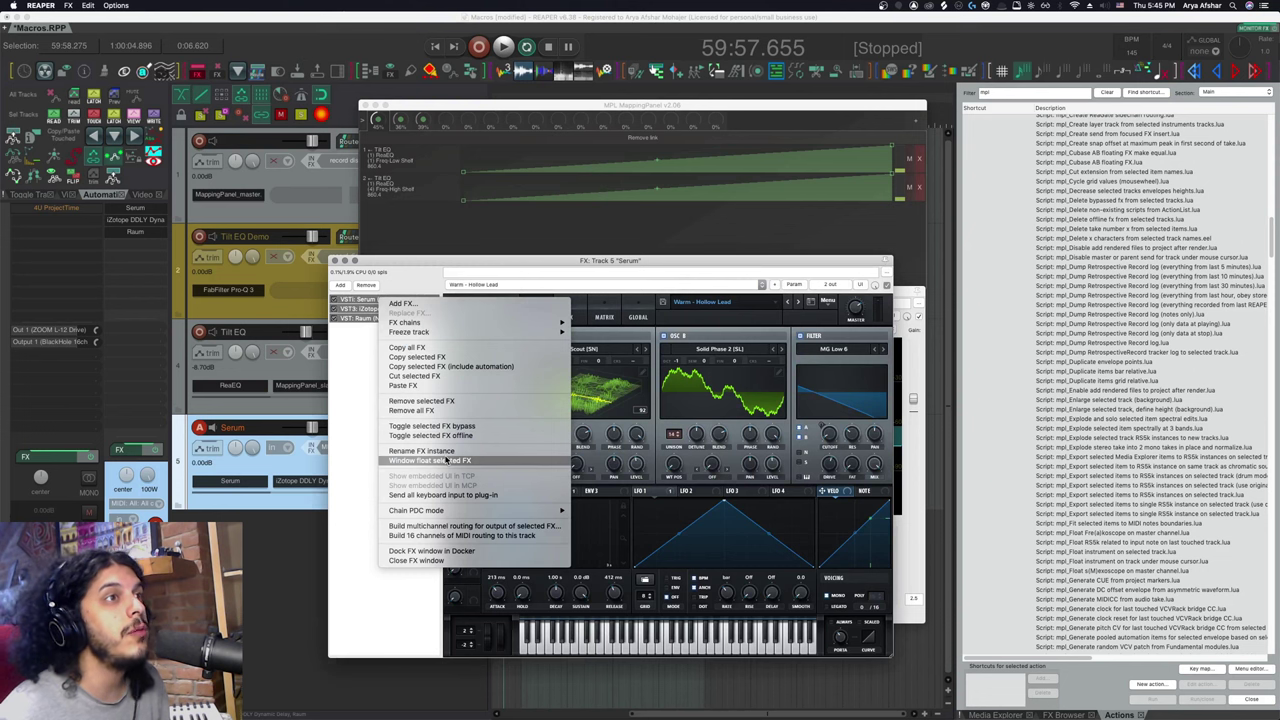
pyautogui.click(430, 461)
pyautogui.moveTo(330, 360)
pyautogui.mouseDown()
pyautogui.moveTo(297, 343)
pyautogui.moveTo(324, 362)
pyautogui.moveTo(330, 431)
pyautogui.moveTo(330, 373)
pyautogui.mouseUp()
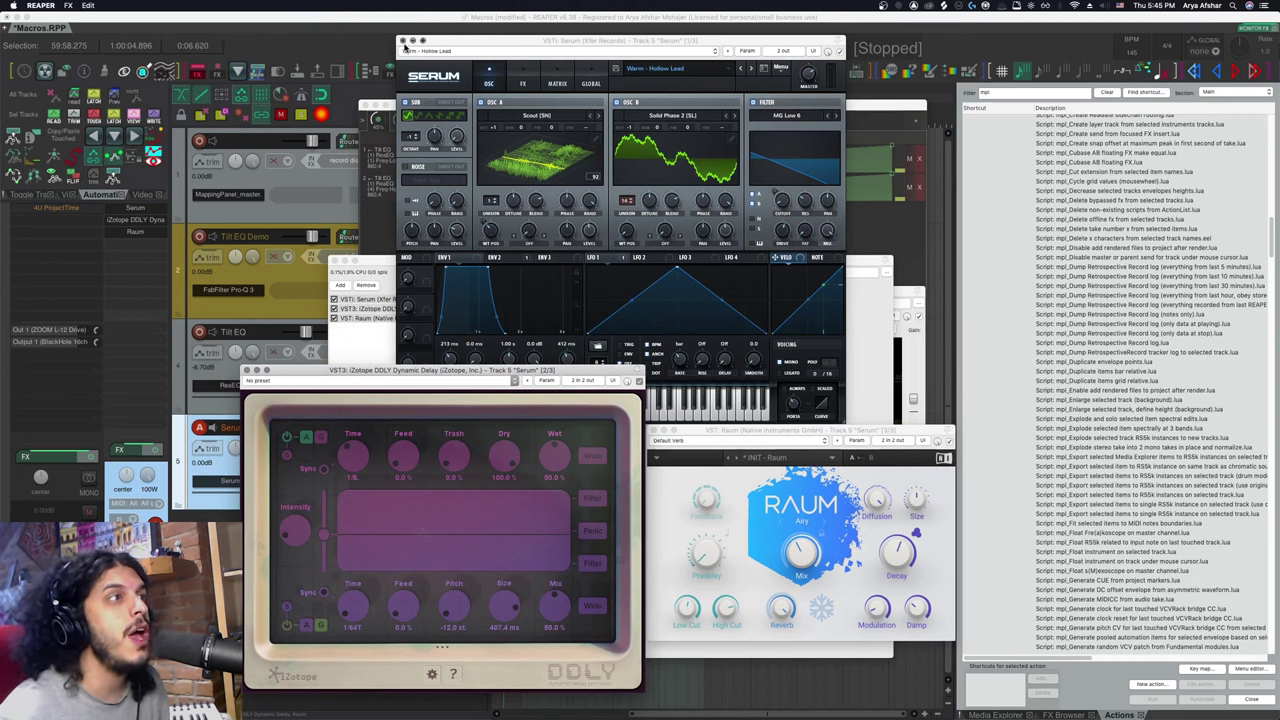
pyautogui.click(402, 41)
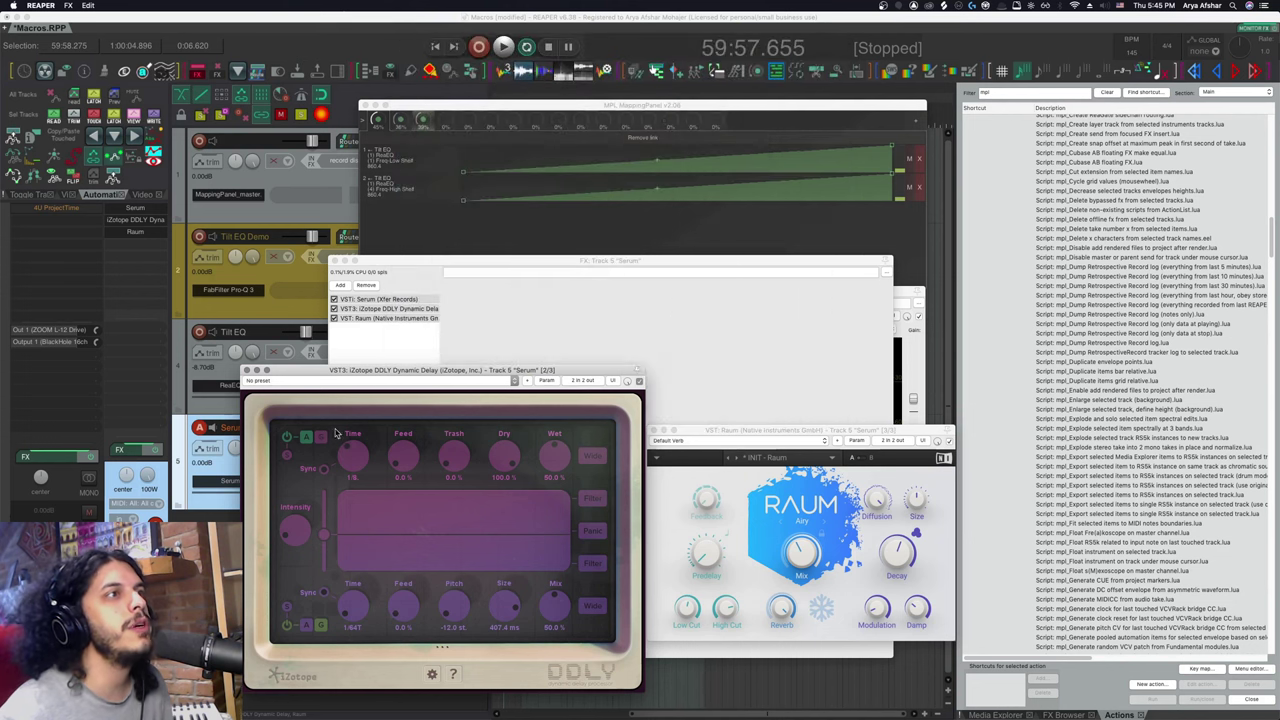
# Close the floating iZotope DDLY Dynamic Delay and Raum effect windows
pyautogui.click(248, 370)
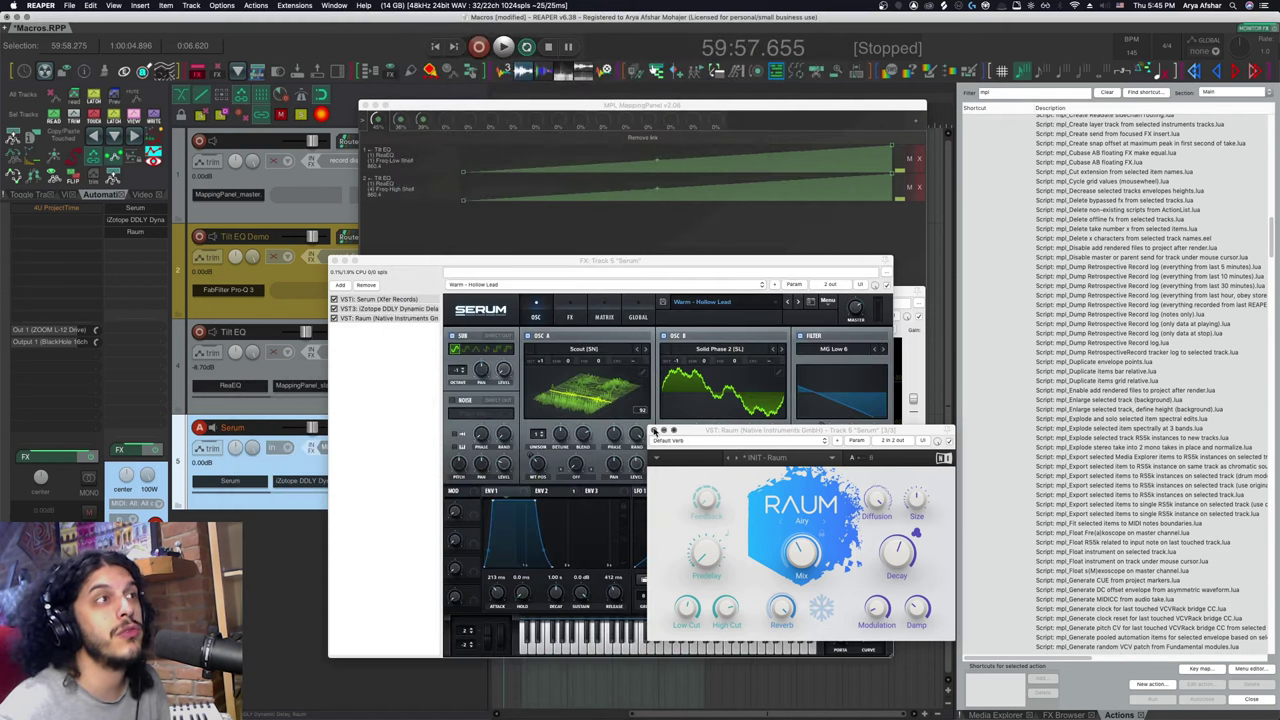
pyautogui.click(652, 431)
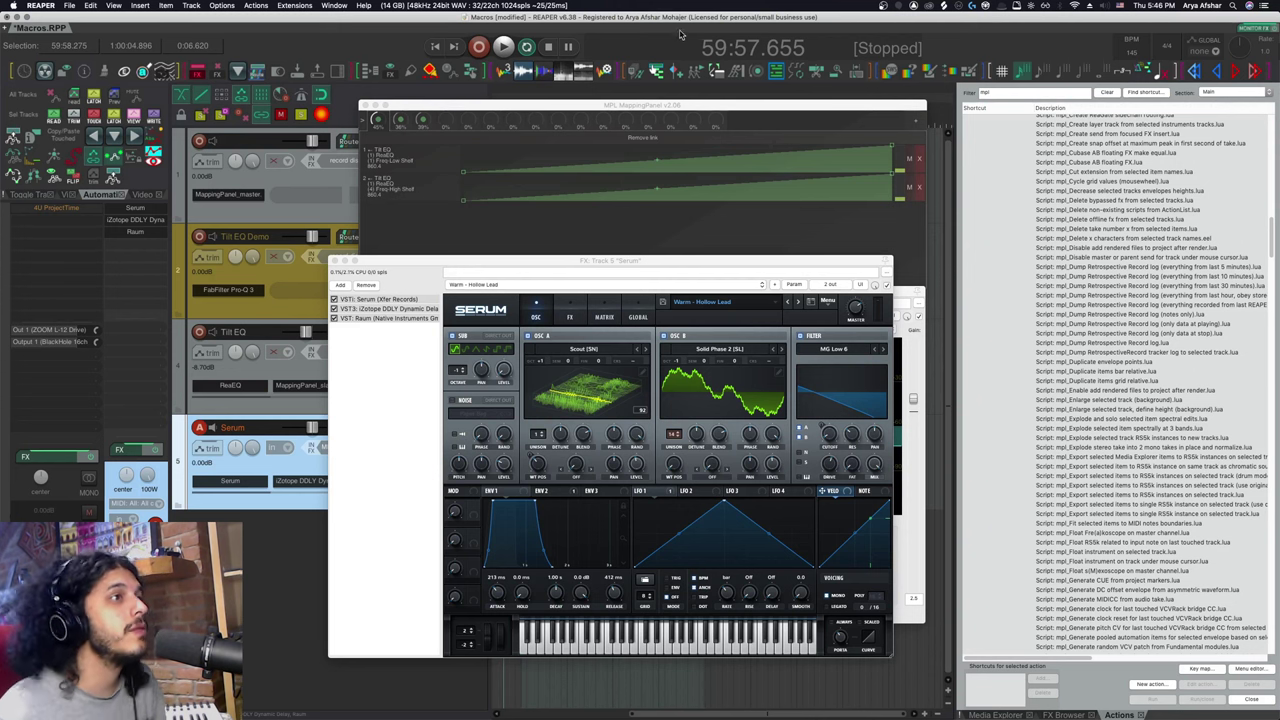
# Link Serum's Sub Osc Level to the fourth MappingPanel macro knob, then with Serum's interface showing raise that macro to 100%
pyautogui.click(349, 382)
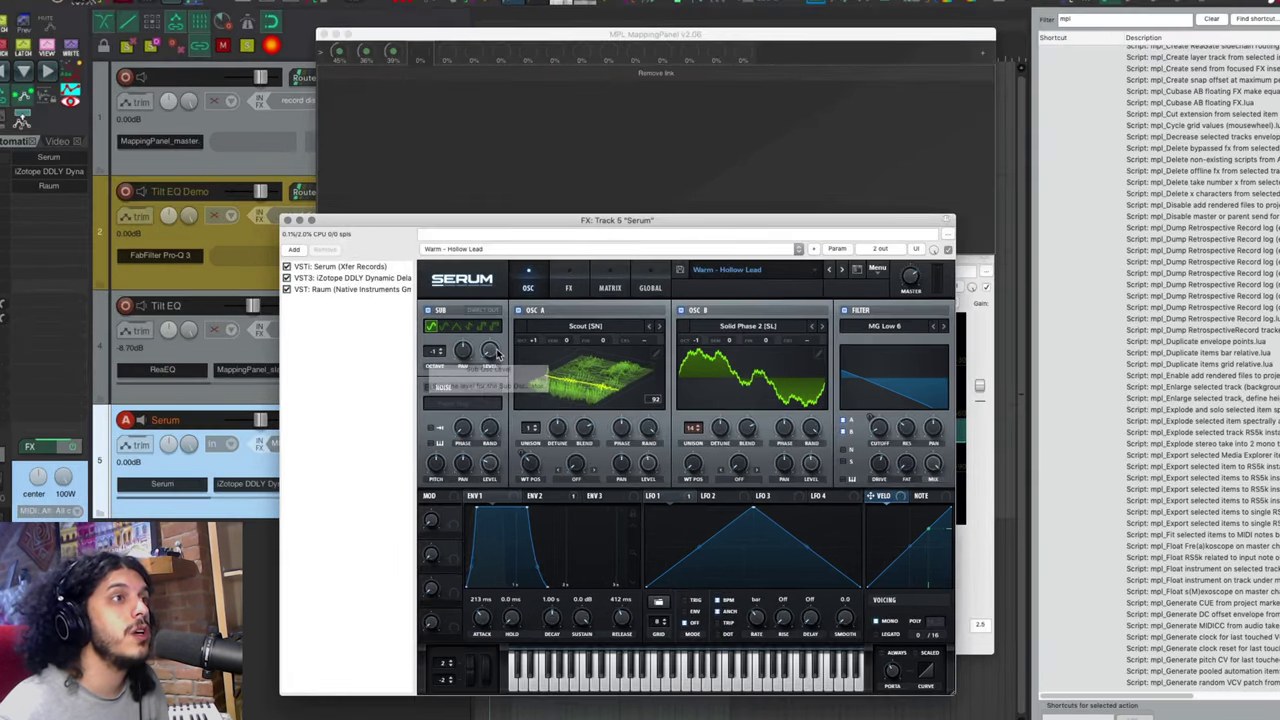
pyautogui.moveTo(506, 375); pyautogui.dragTo(506, 372)
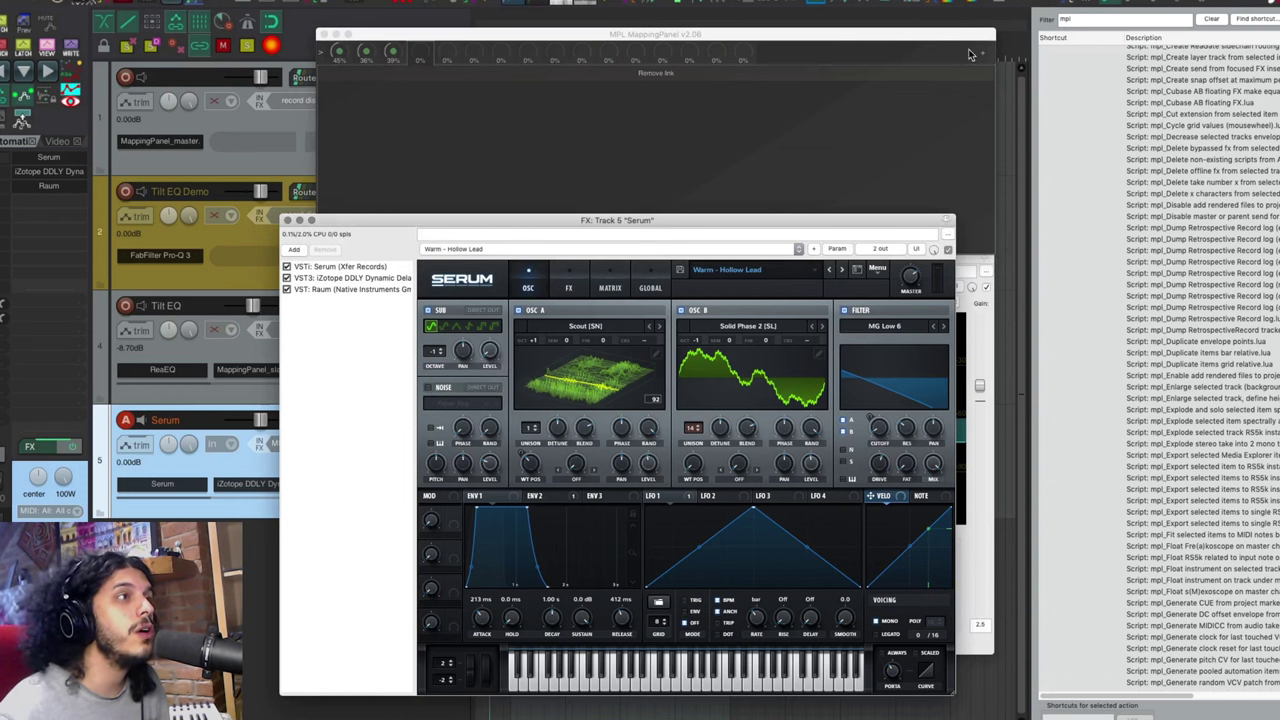
pyautogui.click(982, 57)
pyautogui.click(982, 57)
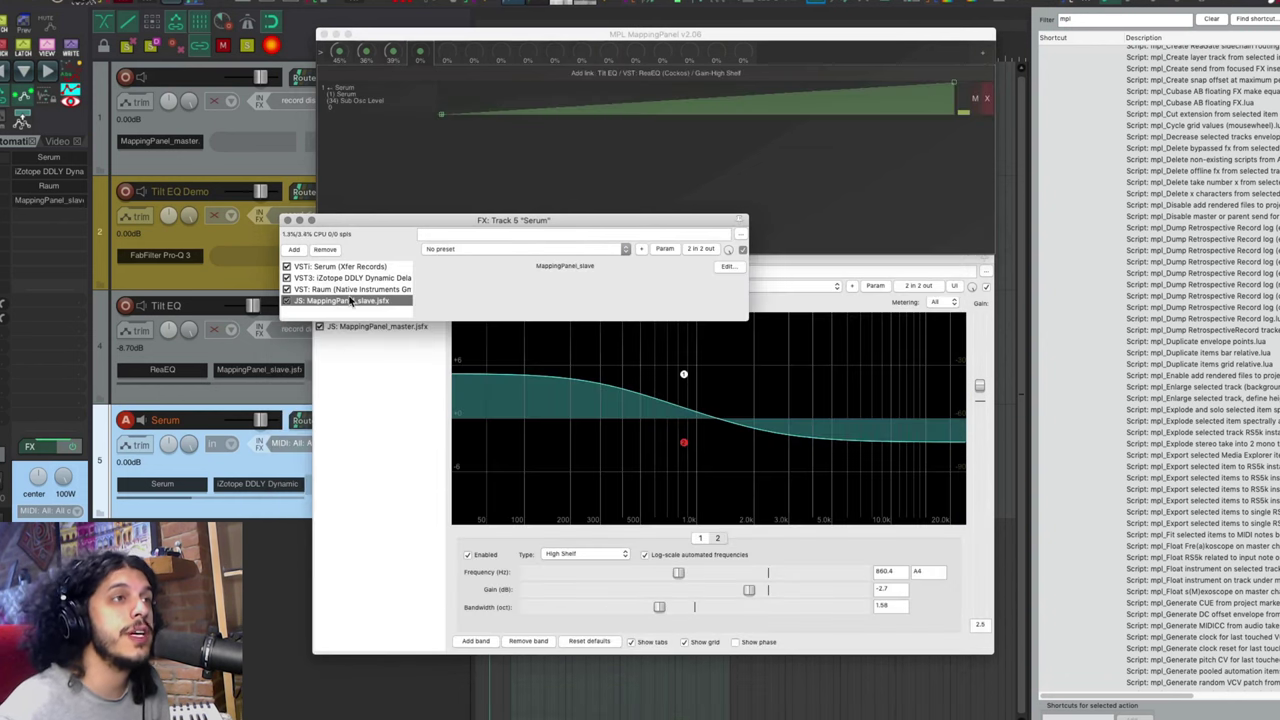
pyautogui.click(336, 266)
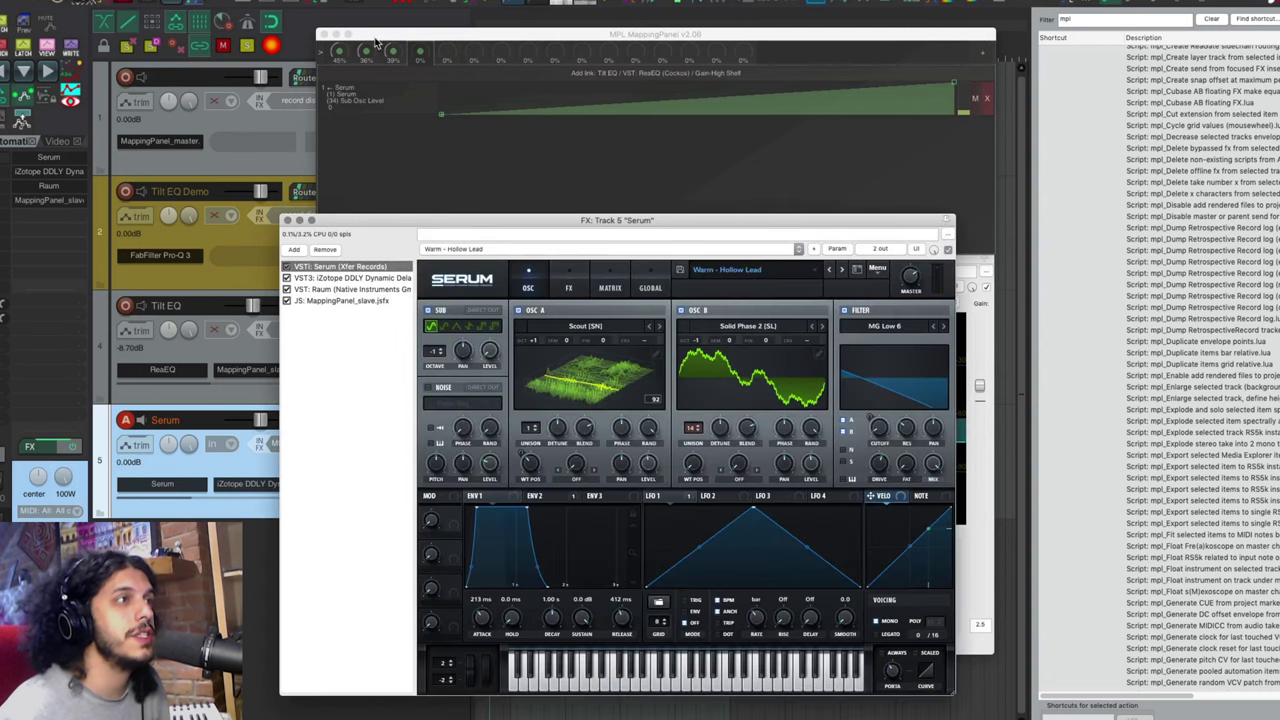
pyautogui.moveTo(420, 52); pyautogui.dragTo(495, 0)
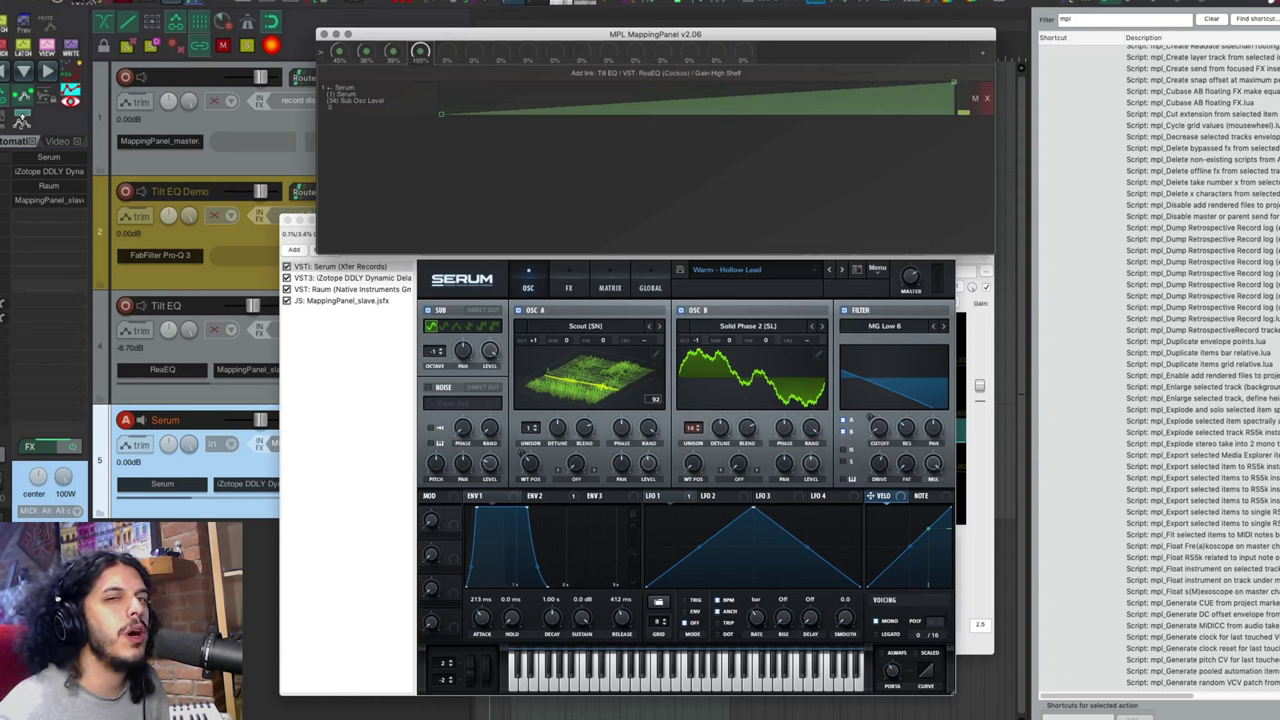